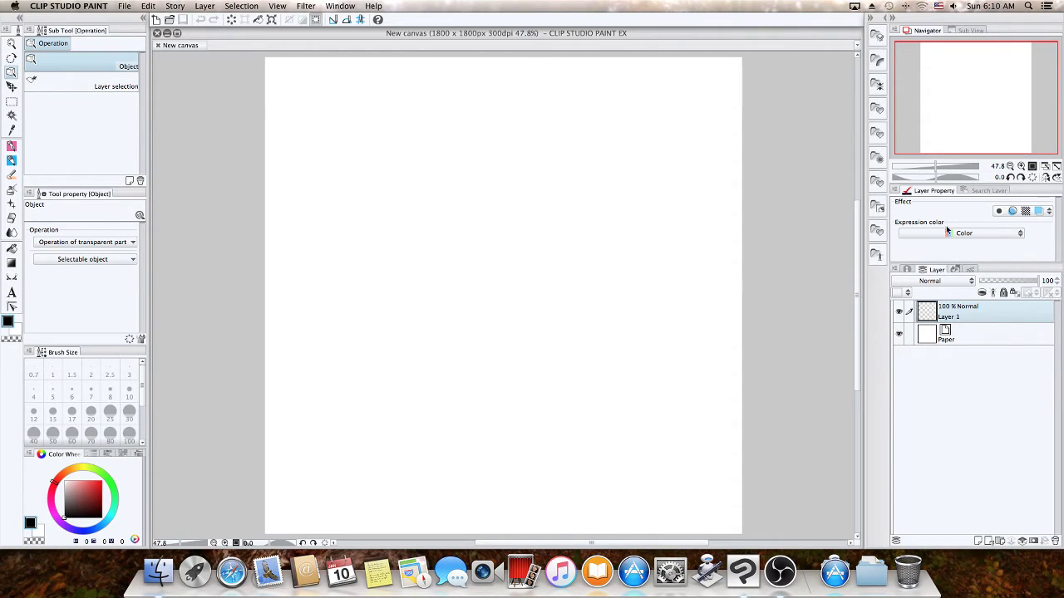
Place the 3D drawing doll (Male) from the 3D body type materials onto the canvas
{"action": "left_click", "coordinate": [880, 259]}
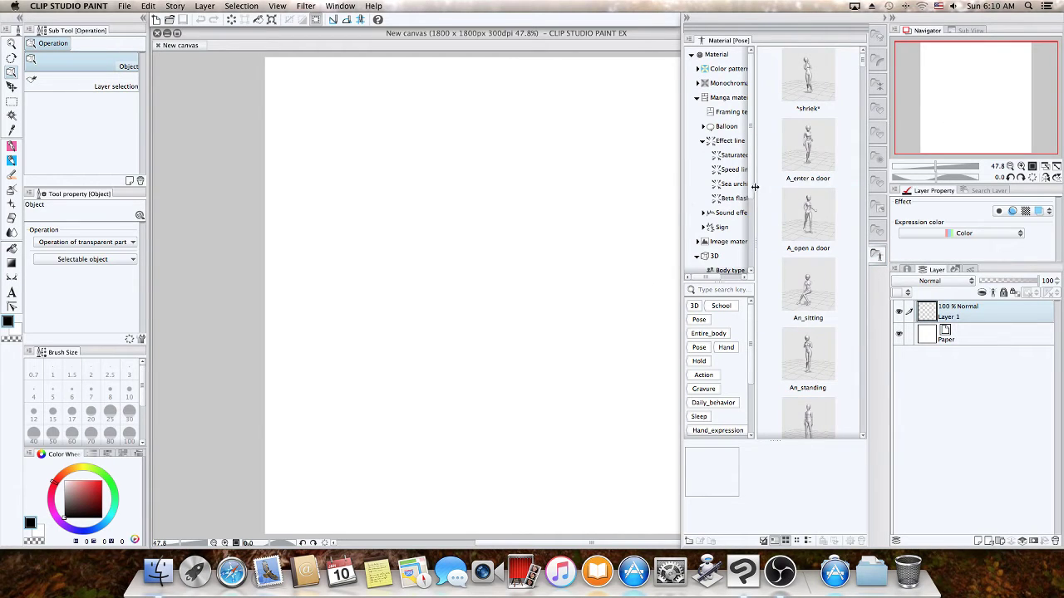
{"action": "left_click_drag", "start_coordinate": [753, 188], "coordinate": [748, 215]}
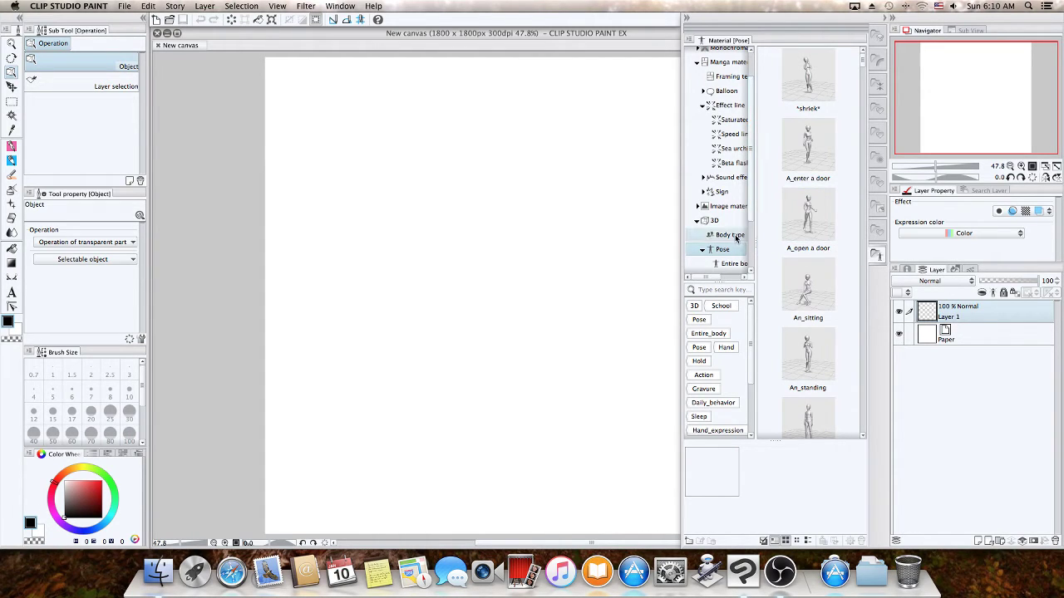
{"action": "left_click", "coordinate": [729, 235]}
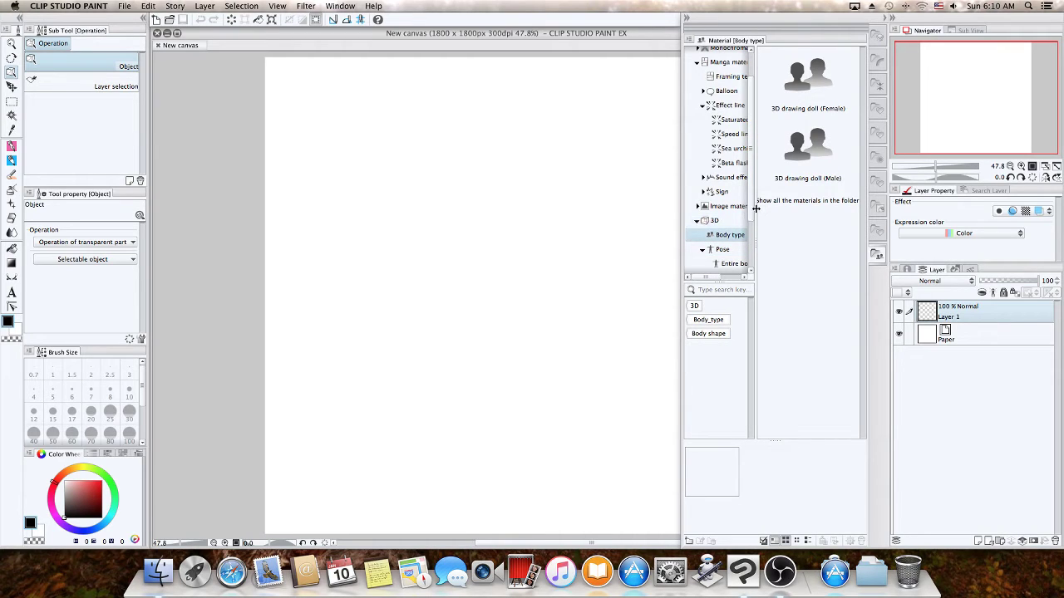
{"action": "left_click", "coordinate": [795, 163]}
{"action": "left_click_drag", "start_coordinate": [816, 148], "coordinate": [703, 185]}
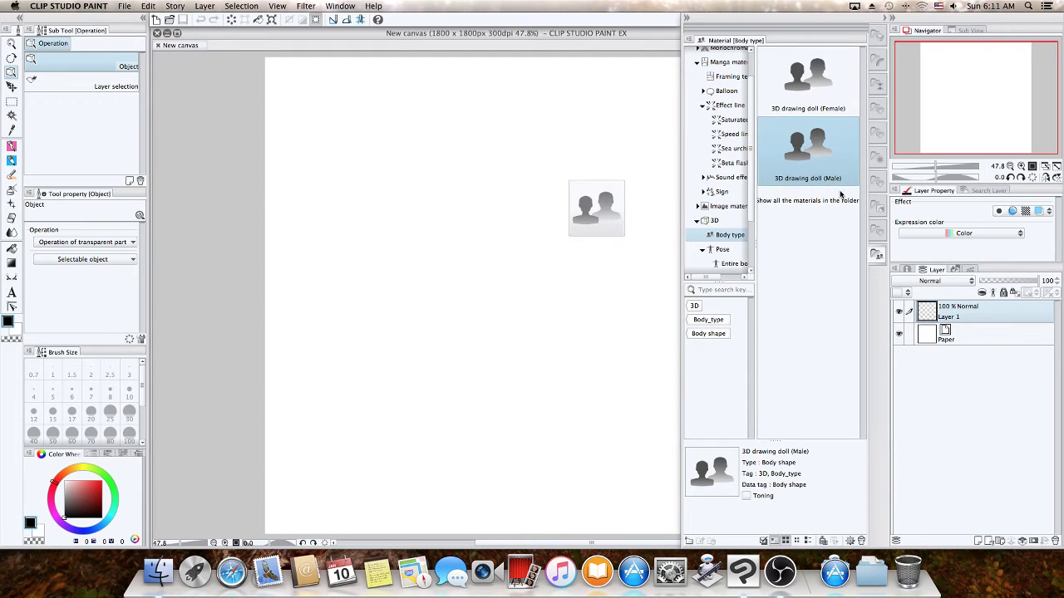
{"action": "left_click", "coordinate": [878, 255]}
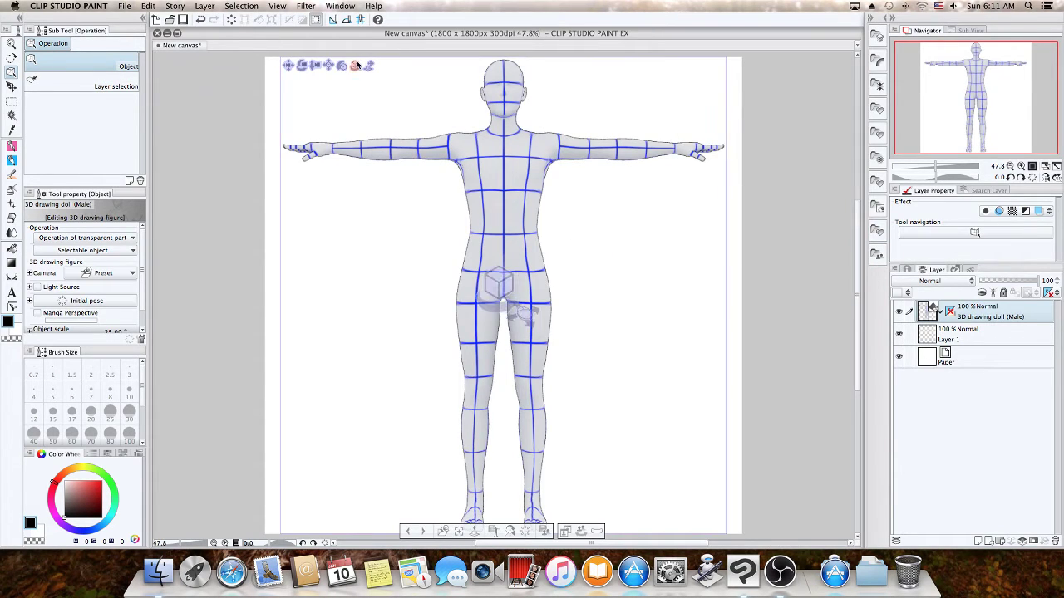
Orbit the camera around the doll, pull its right arm forward and rotate that hand at the wrist
{"action": "left_click_drag", "start_coordinate": [414, 240], "coordinate": [517, 281]}
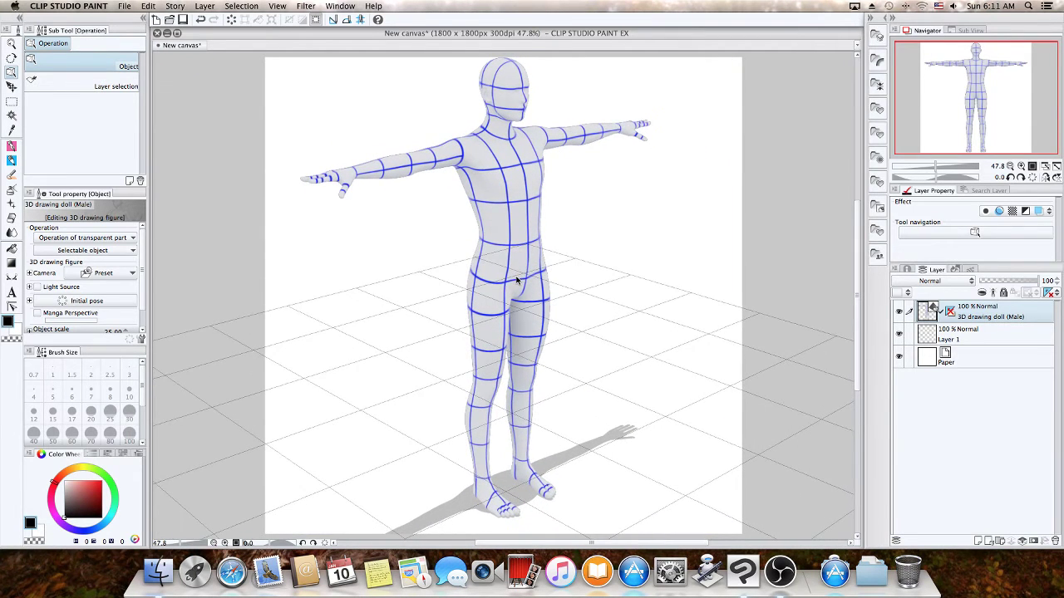
{"action": "left_click", "coordinate": [516, 280]}
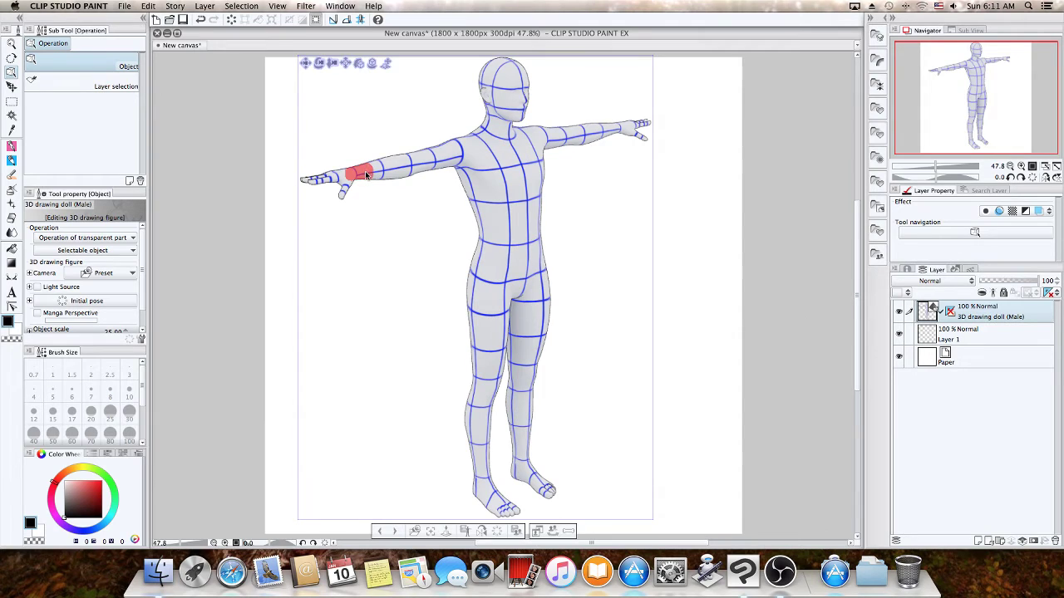
{"action": "left_click_drag", "start_coordinate": [363, 174], "coordinate": [616, 227]}
{"action": "left_click", "coordinate": [585, 207]}
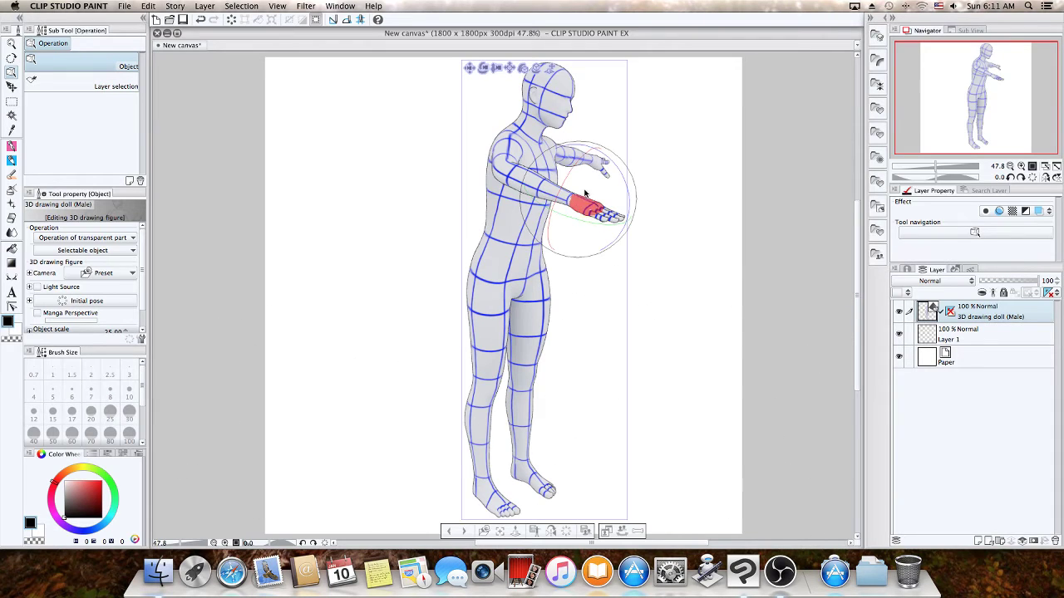
{"action": "left_click_drag", "start_coordinate": [567, 181], "coordinate": [614, 200]}
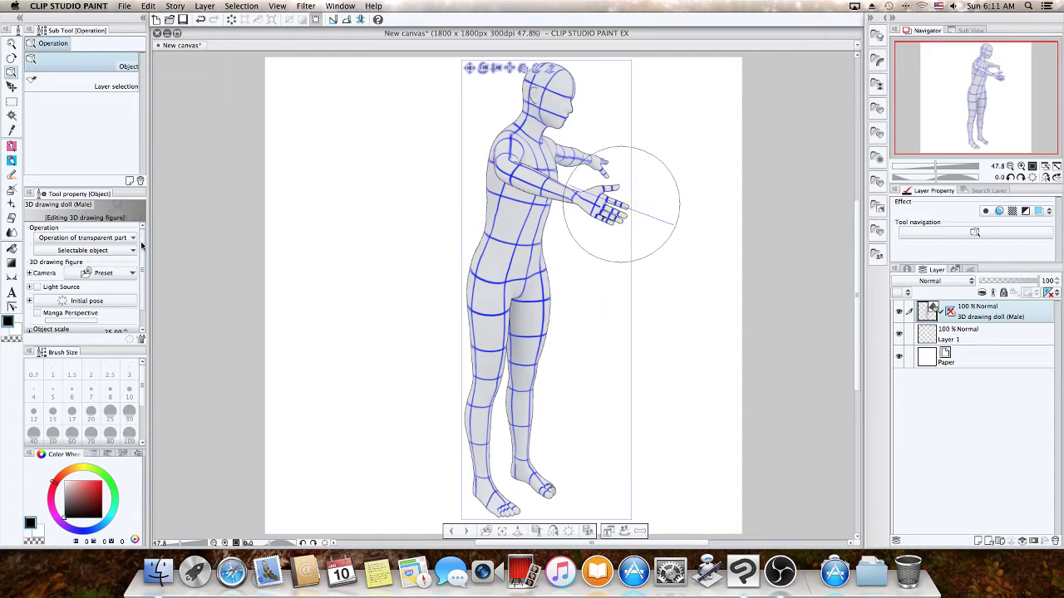
Check the doll's camera presets, expand the hand pose controls and adjust its right hand's fingers from closed to spread
{"action": "scroll", "coordinate": [141, 245], "scroll_direction": "down", "scroll_amount": 2}
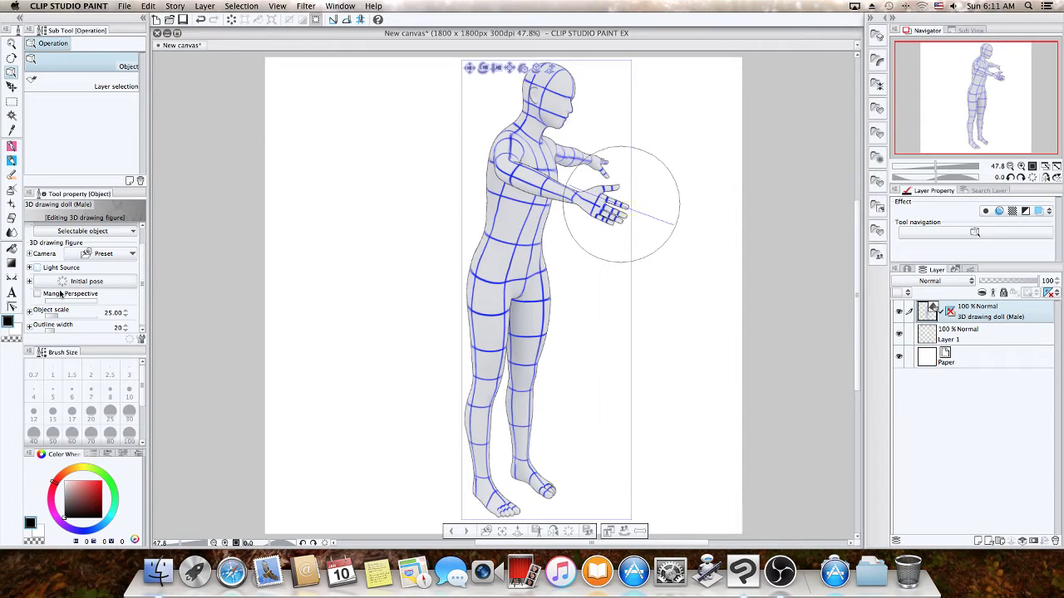
{"action": "left_click", "coordinate": [117, 256]}
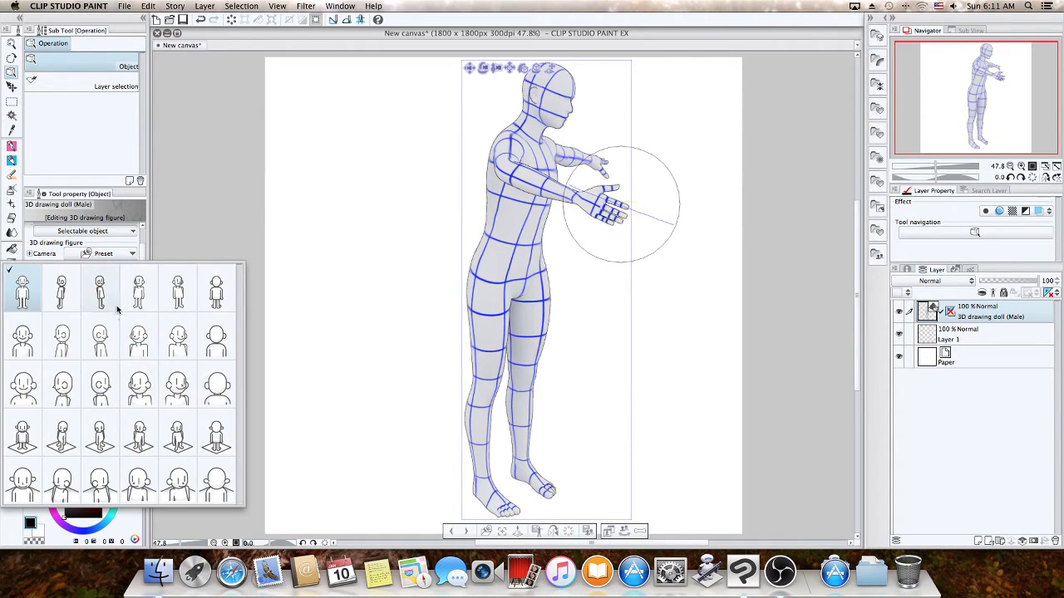
{"action": "left_click", "coordinate": [114, 255]}
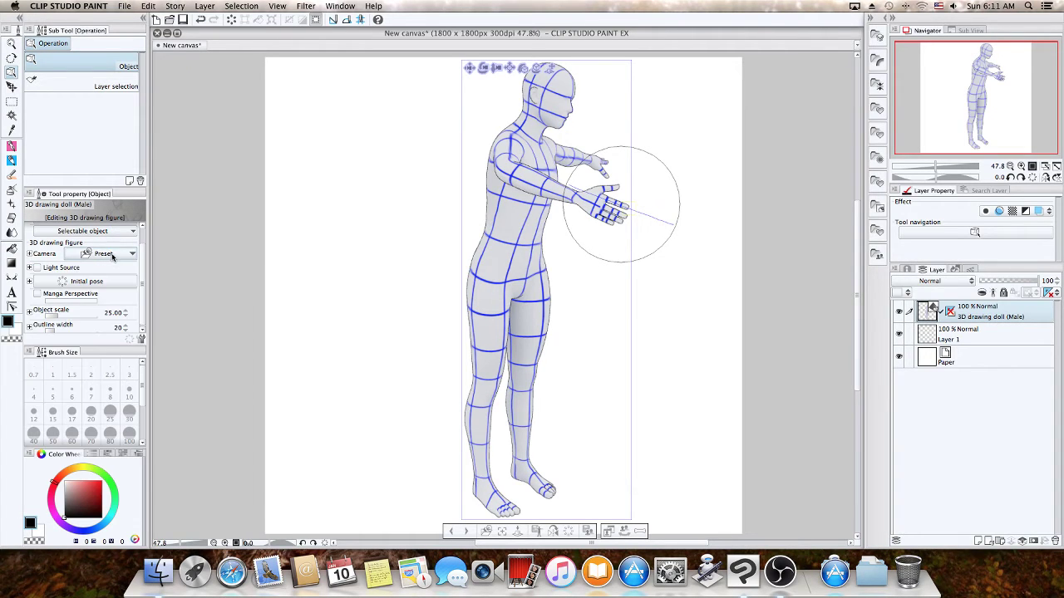
{"action": "left_click", "coordinate": [30, 283]}
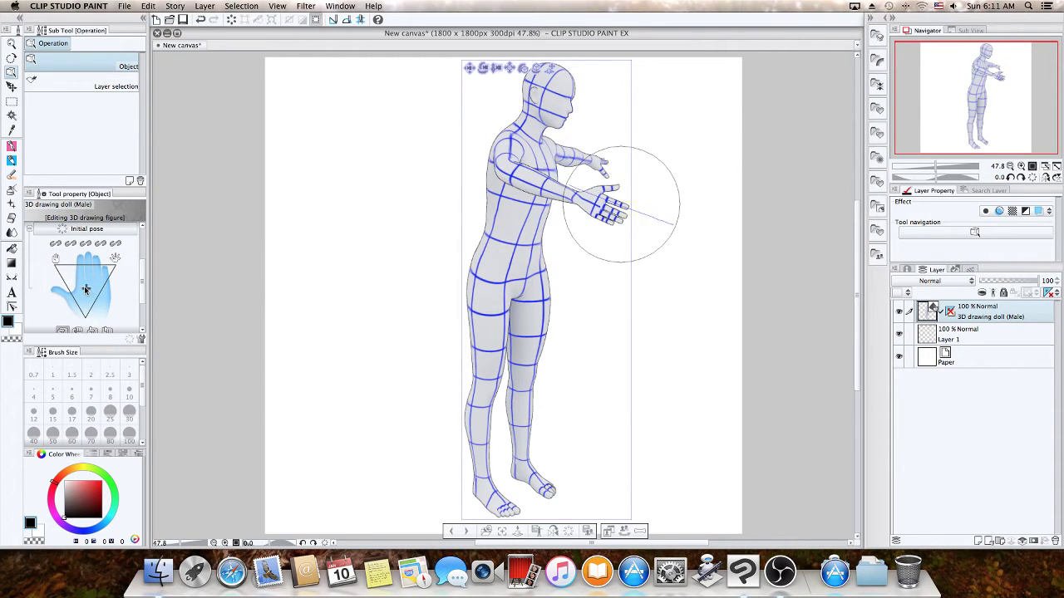
{"action": "left_click_drag", "start_coordinate": [85, 290], "coordinate": [57, 266]}
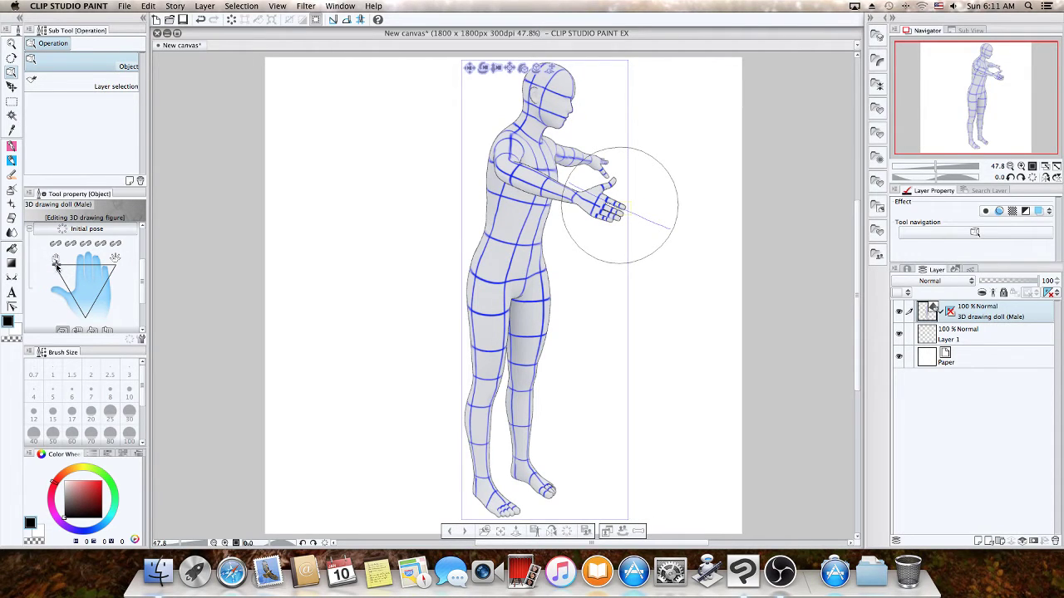
{"action": "left_click_drag", "start_coordinate": [57, 266], "coordinate": [93, 271]}
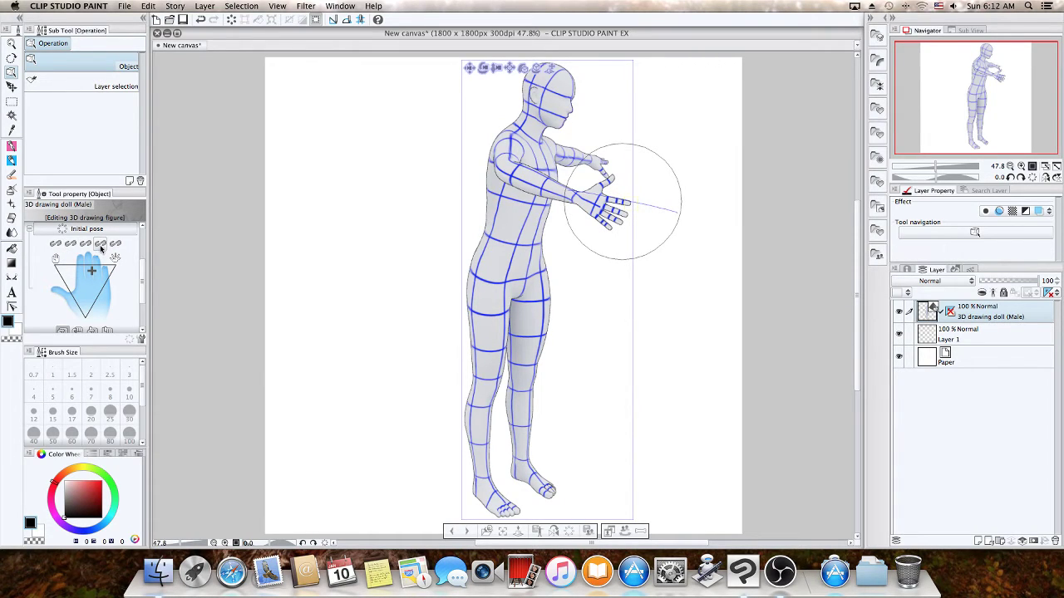
Lock the doll's index finger, curl the other fingers into a pointing fist and spread them open again
{"action": "left_click", "coordinate": [69, 243]}
{"action": "left_click_drag", "start_coordinate": [93, 273], "coordinate": [86, 317]}
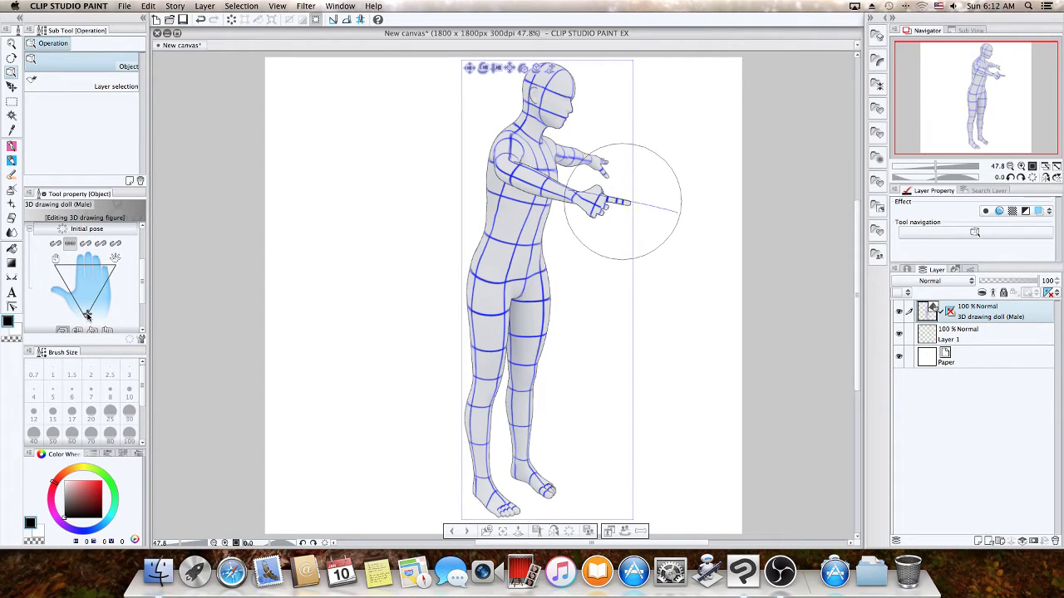
{"action": "left_click_drag", "start_coordinate": [86, 315], "coordinate": [93, 272]}
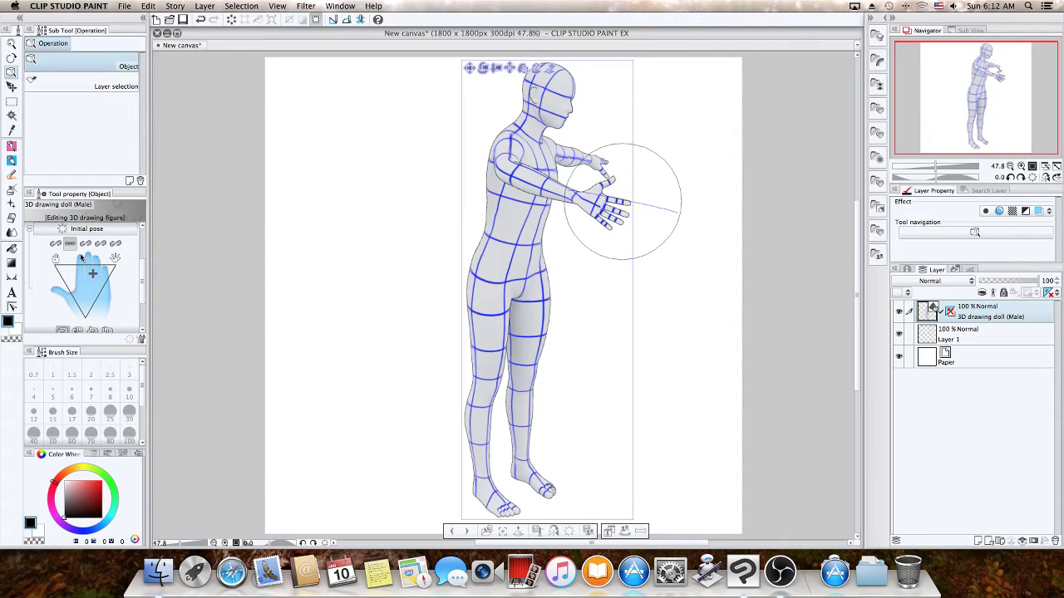
Rotate the doll's right hand palm down at the wrist and turn the whole figure toward the viewer
{"action": "left_click", "coordinate": [591, 202]}
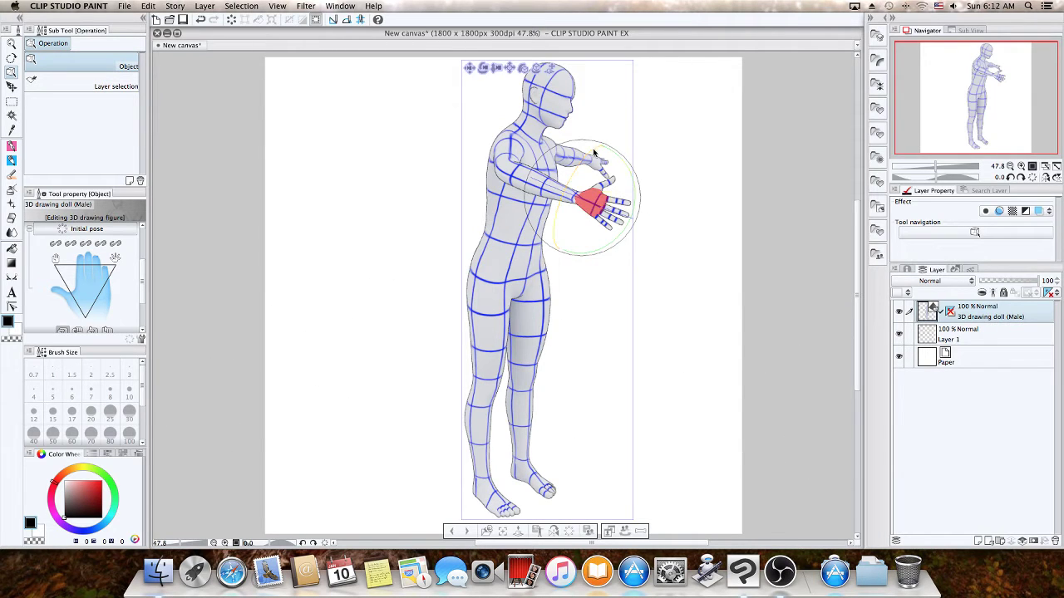
{"action": "left_click_drag", "start_coordinate": [593, 154], "coordinate": [615, 162]}
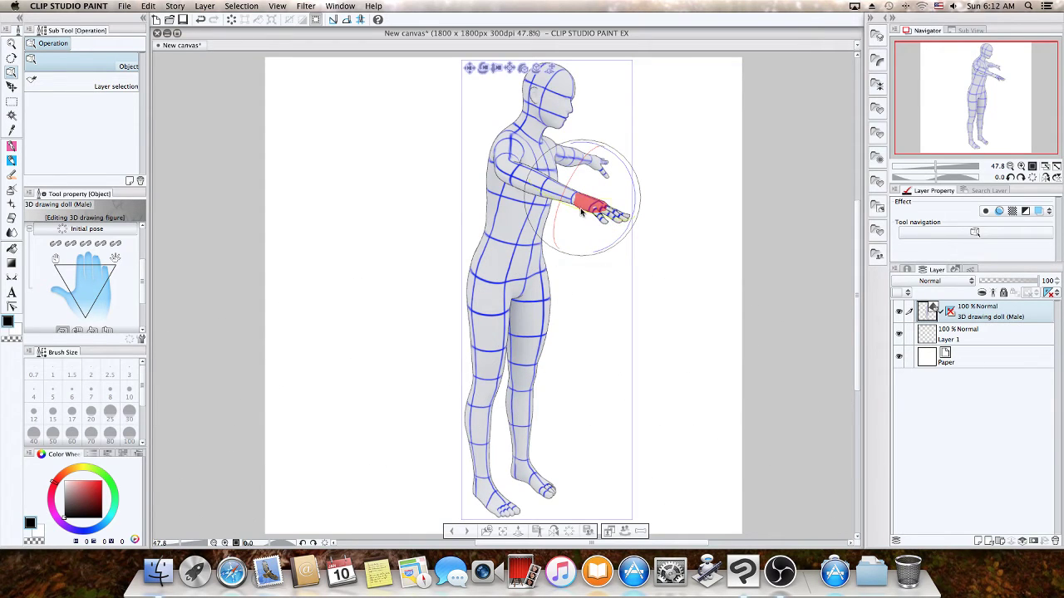
{"action": "left_click_drag", "start_coordinate": [570, 211], "coordinate": [557, 205]}
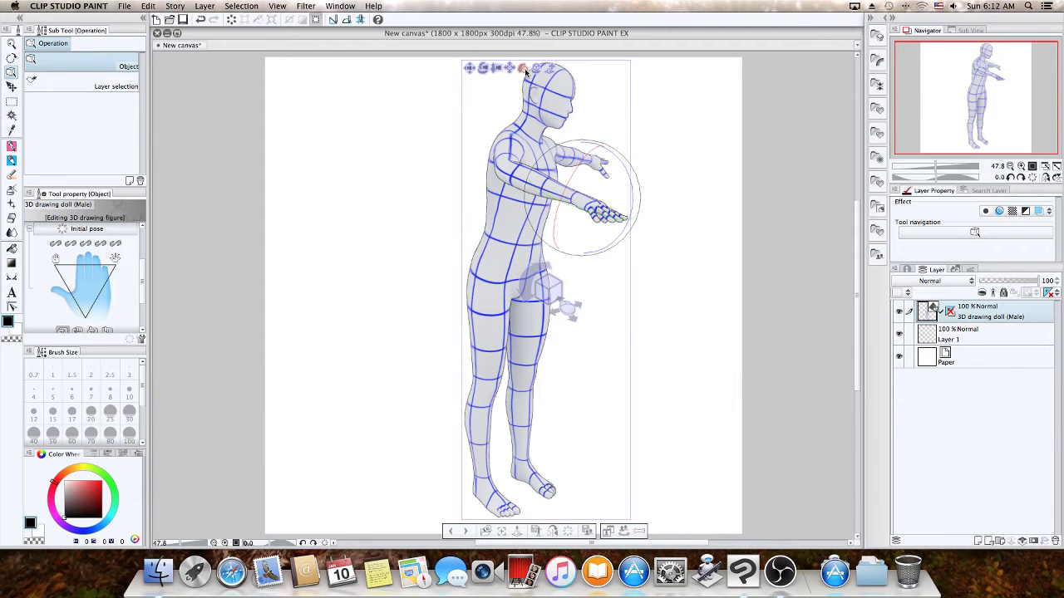
{"action": "left_click_drag", "start_coordinate": [535, 72], "coordinate": [306, 184]}
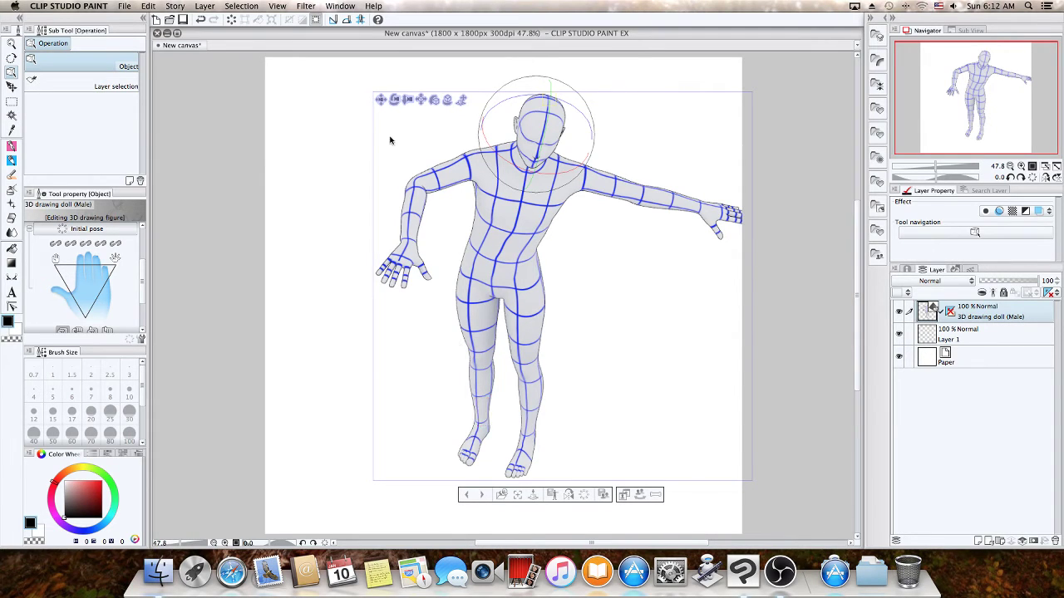
Create a new 1800 x 1800 px canvas at 300 dpi and close the posed doll canvas without saving
{"action": "left_click", "coordinate": [156, 21]}
{"action": "left_click", "coordinate": [675, 115]}
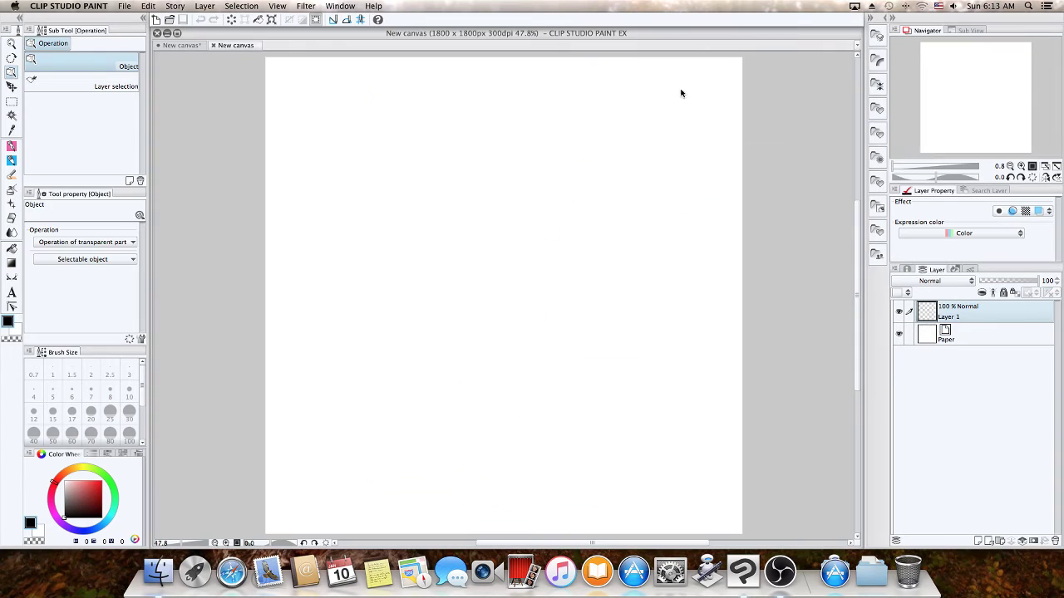
{"action": "left_click", "coordinate": [166, 47]}
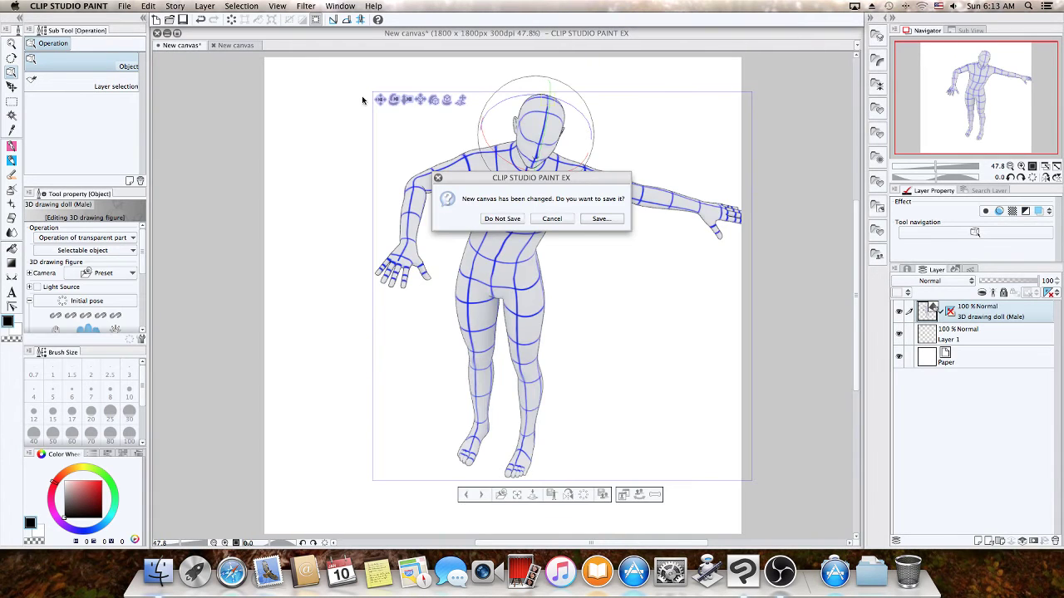
{"action": "left_click", "coordinate": [505, 219]}
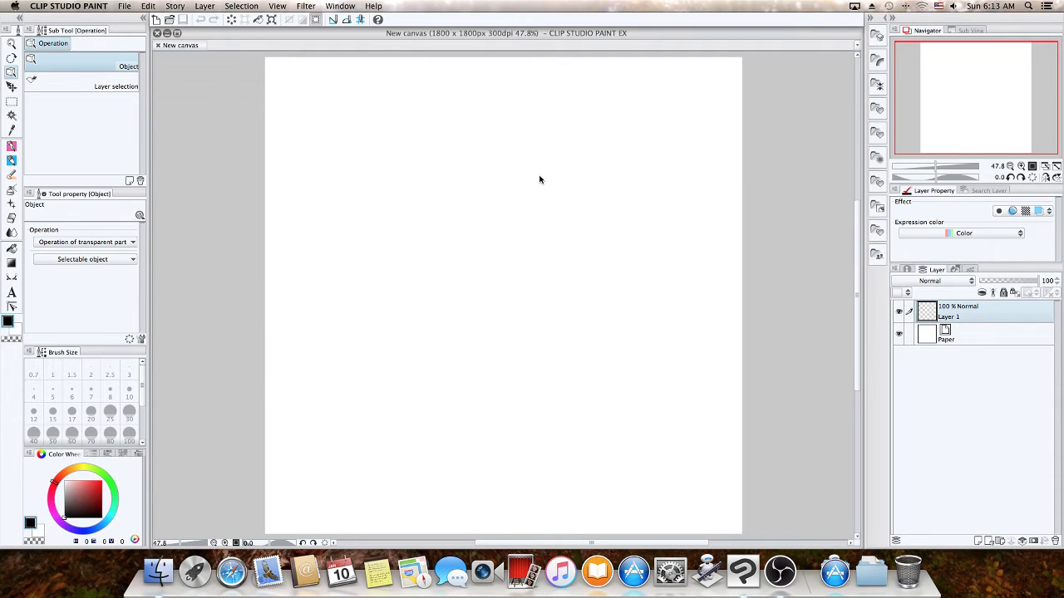
Sketch a rounded palm shape in the upper middle of the canvas with the Pencil - Layout Blue brush at size 10
{"action": "left_click", "coordinate": [14, 161]}
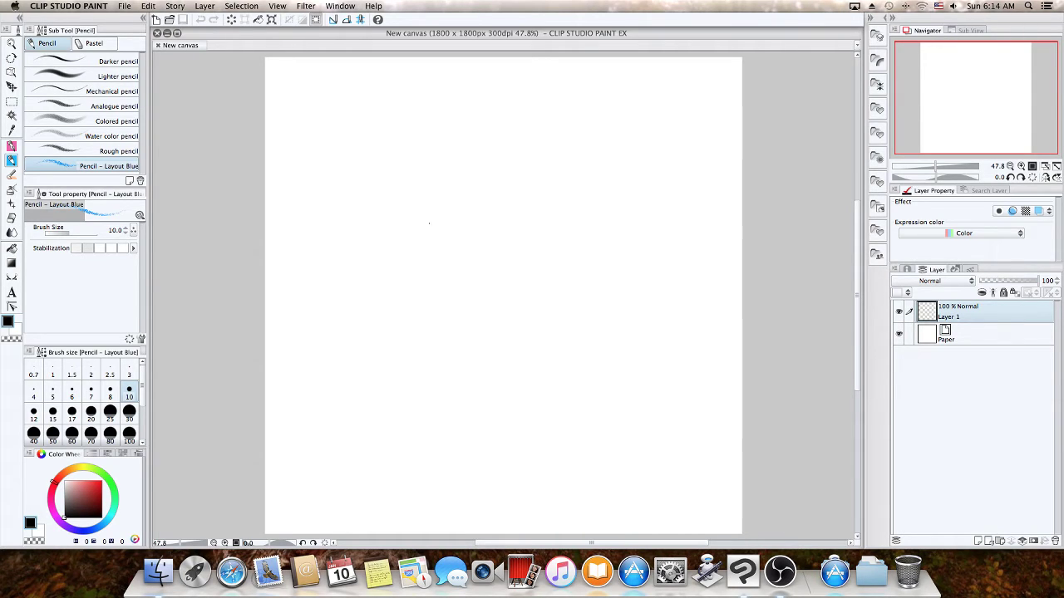
{"action": "left_click_drag", "start_coordinate": [430, 223], "coordinate": [453, 306]}
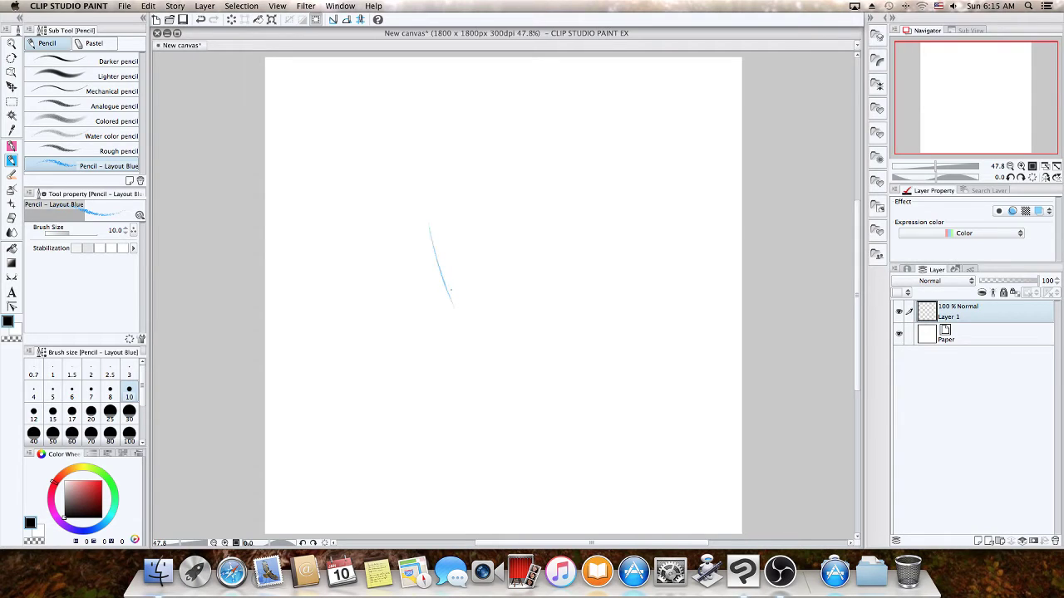
{"action": "mouse_move", "coordinate": [487, 193]}
{"action": "left_mouse_down"}
{"action": "mouse_move", "coordinate": [534, 236]}
{"action": "mouse_move", "coordinate": [523, 220]}
{"action": "mouse_move", "coordinate": [520, 288]}
{"action": "left_mouse_up"}
{"action": "left_click_drag", "start_coordinate": [456, 310], "coordinate": [518, 291]}
{"action": "mouse_move", "coordinate": [452, 307]}
{"action": "left_mouse_down"}
{"action": "mouse_move", "coordinate": [487, 314]}
{"action": "mouse_move", "coordinate": [511, 296]}
{"action": "left_mouse_up"}
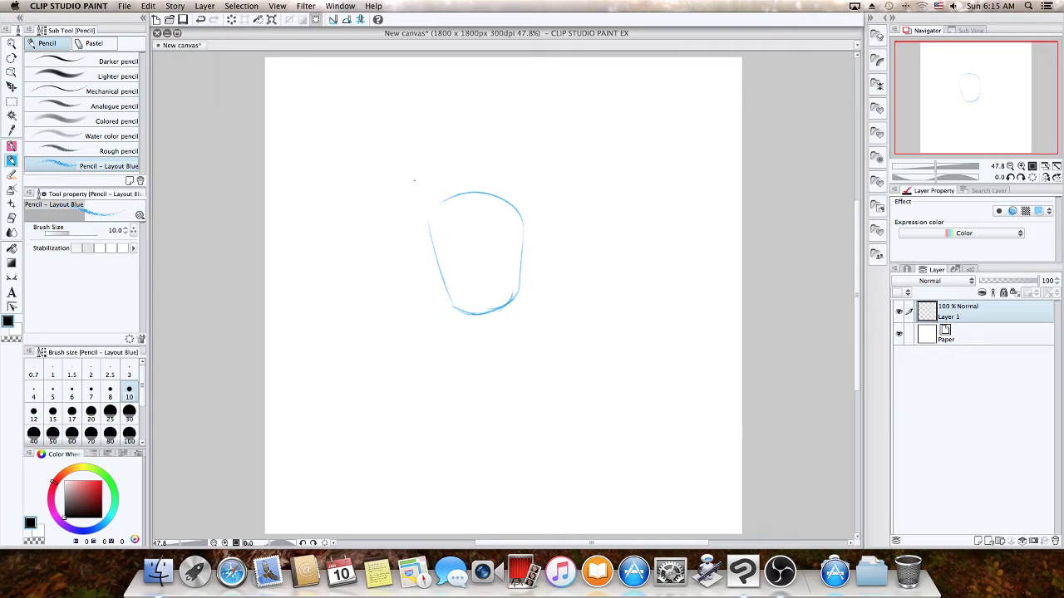
Sketch an angled thumb guide beside the palm and four upright finger guide lines above it
{"action": "mouse_move", "coordinate": [413, 182]}
{"action": "left_mouse_down"}
{"action": "mouse_move", "coordinate": [410, 240]}
{"action": "mouse_move", "coordinate": [450, 314]}
{"action": "left_mouse_up"}
{"action": "mouse_move", "coordinate": [427, 101]}
{"action": "left_mouse_down"}
{"action": "mouse_move", "coordinate": [439, 188]}
{"action": "mouse_move", "coordinate": [461, 87]}
{"action": "mouse_move", "coordinate": [466, 174]}
{"action": "left_mouse_up"}
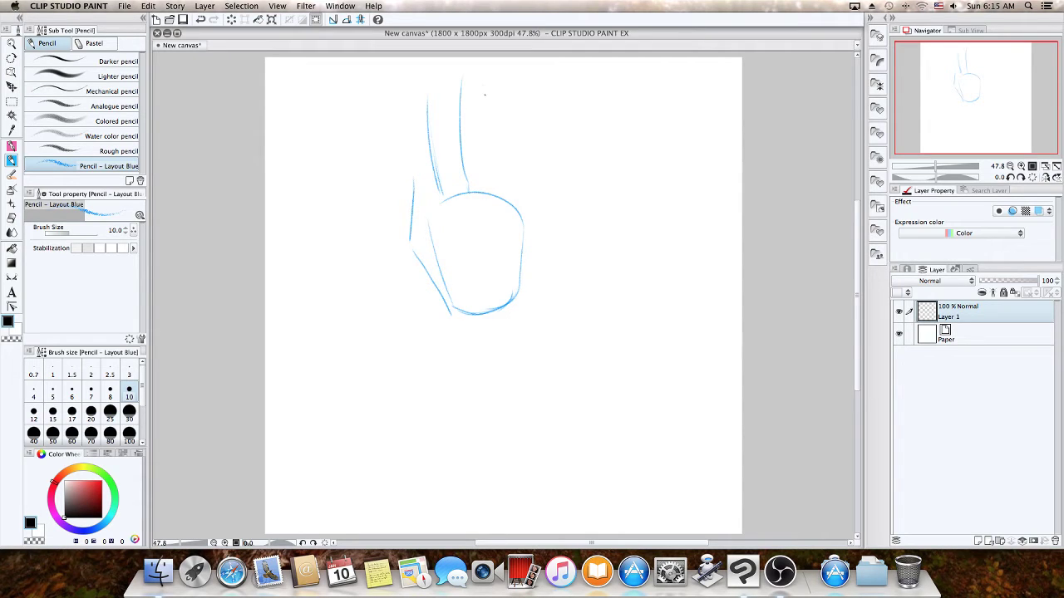
{"action": "left_click_drag", "start_coordinate": [485, 94], "coordinate": [493, 188]}
{"action": "left_click_drag", "start_coordinate": [509, 124], "coordinate": [525, 221]}
Add Layer 2 above the sketch, reduce Layer 1's opacity to 43% and make Layer 2 active
{"action": "left_click", "coordinate": [1011, 283]}
{"action": "left_click", "coordinate": [978, 540]}
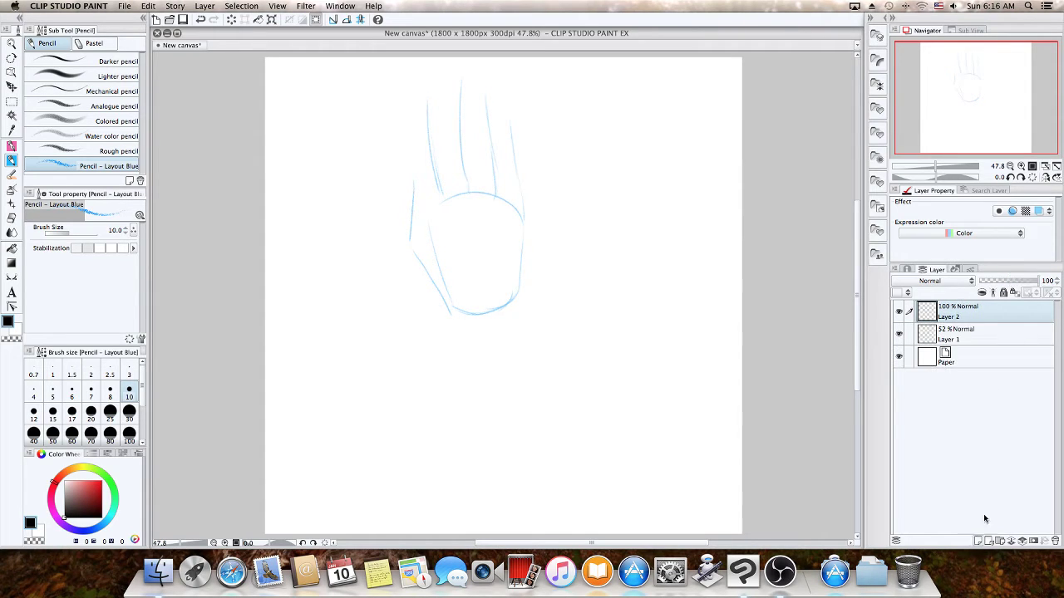
{"action": "left_click", "coordinate": [992, 337]}
{"action": "left_click", "coordinate": [1001, 281]}
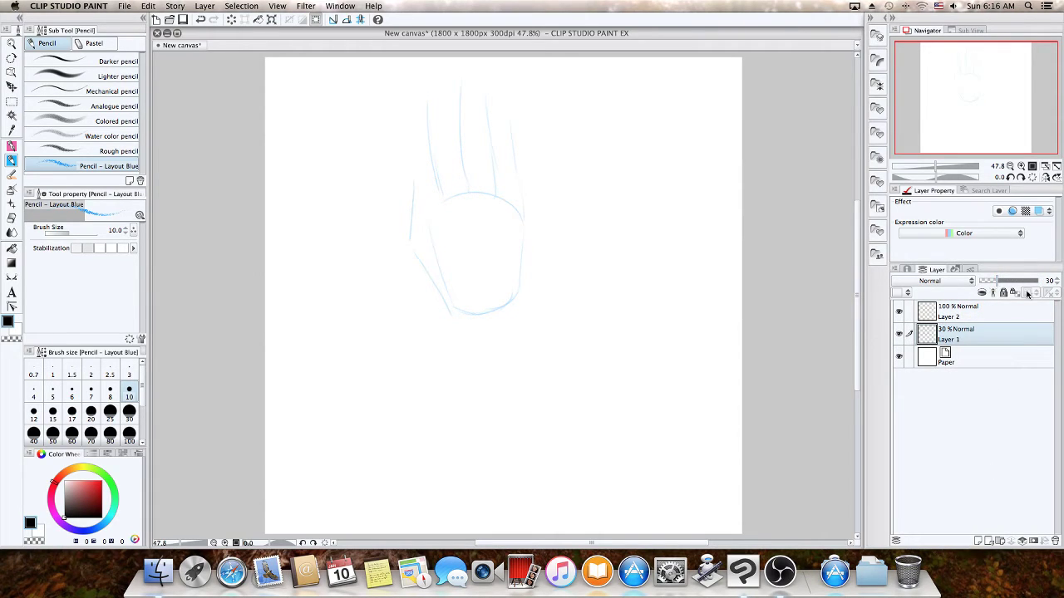
{"action": "left_click", "coordinate": [1011, 281]}
{"action": "left_click", "coordinate": [990, 316]}
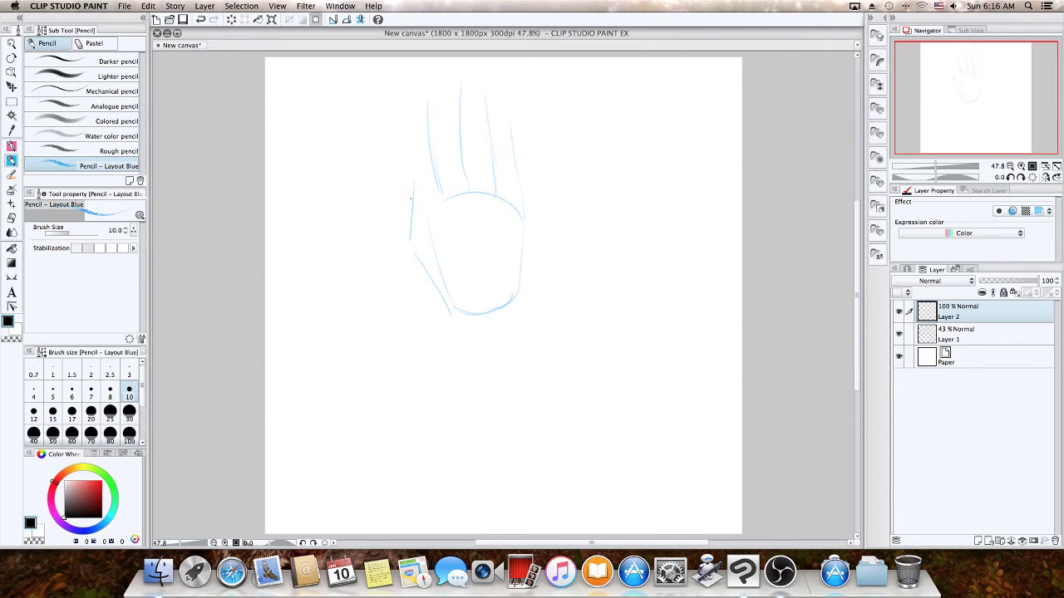
Outline the thumb and index finger over the guides on Layer 2 and erase the excess line at the thumb's base
{"action": "mouse_move", "coordinate": [408, 203]}
{"action": "left_mouse_down"}
{"action": "mouse_move", "coordinate": [405, 237]}
{"action": "mouse_move", "coordinate": [406, 192]}
{"action": "mouse_move", "coordinate": [418, 261]}
{"action": "mouse_move", "coordinate": [408, 245]}
{"action": "mouse_move", "coordinate": [449, 305]}
{"action": "left_mouse_up"}
{"action": "mouse_move", "coordinate": [417, 131]}
{"action": "left_mouse_down"}
{"action": "mouse_move", "coordinate": [420, 97]}
{"action": "mouse_move", "coordinate": [426, 213]}
{"action": "left_mouse_up"}
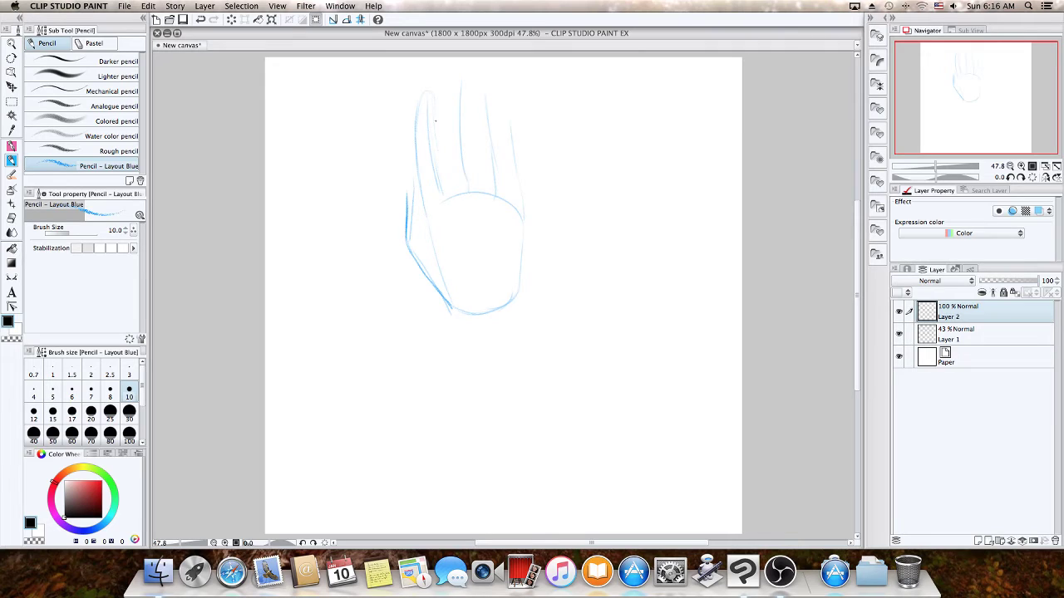
{"action": "left_click_drag", "start_coordinate": [435, 122], "coordinate": [443, 178]}
{"action": "left_click_drag", "start_coordinate": [424, 203], "coordinate": [424, 223]}
{"action": "left_click_drag", "start_coordinate": [405, 185], "coordinate": [415, 255]}
{"action": "left_click_drag", "start_coordinate": [424, 216], "coordinate": [429, 243]}
{"action": "key", "text": "e"}
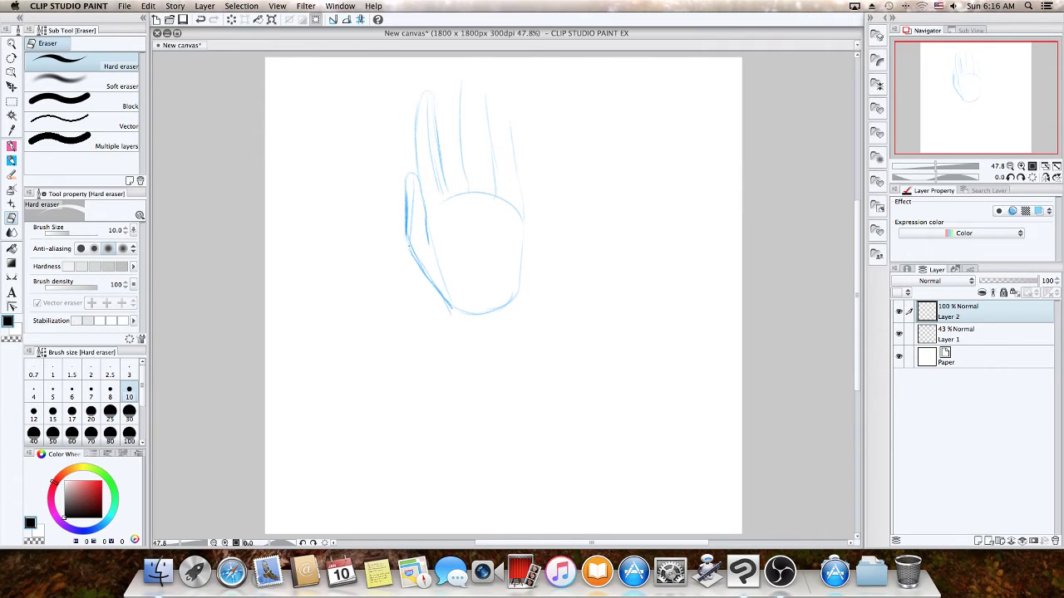
{"action": "left_click_drag", "start_coordinate": [410, 247], "coordinate": [414, 260]}
Outline the middle finger over its guide with the layout blue pencil and reinforce the index finger's outer edge
{"action": "key", "text": "p"}
{"action": "key", "text": "p"}
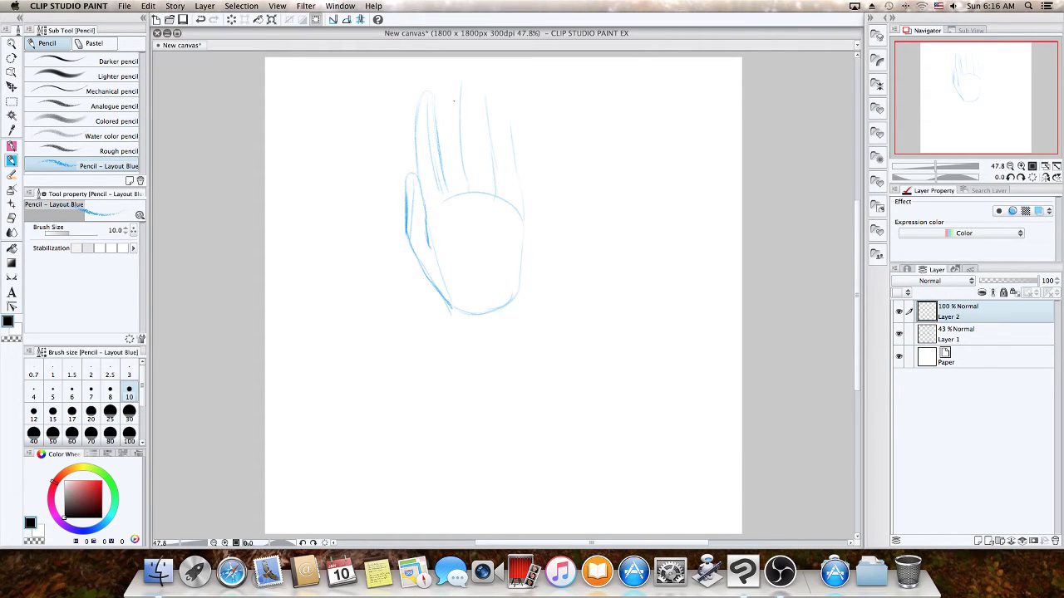
{"action": "left_click_drag", "start_coordinate": [445, 110], "coordinate": [449, 191]}
{"action": "left_click_drag", "start_coordinate": [463, 85], "coordinate": [469, 191]}
{"action": "left_click_drag", "start_coordinate": [443, 110], "coordinate": [445, 165]}
{"action": "left_click_drag", "start_coordinate": [417, 117], "coordinate": [424, 194]}
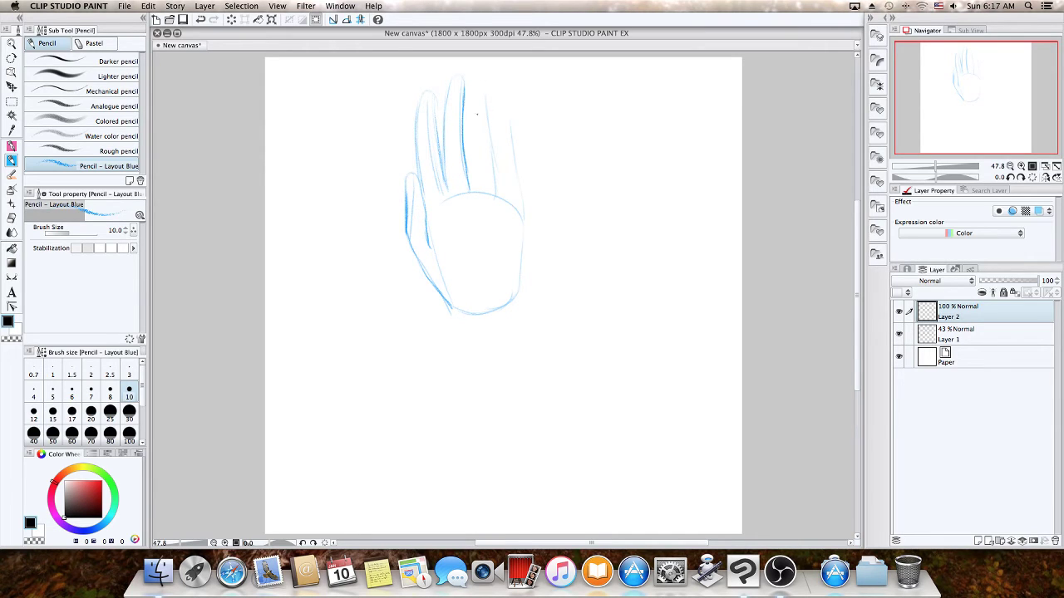
Outline the ring and little fingers over their guides on Layer 2 and continue the outline down the palm's outer edge
{"action": "left_click_drag", "start_coordinate": [468, 90], "coordinate": [469, 181]}
{"action": "left_click_drag", "start_coordinate": [480, 83], "coordinate": [497, 185]}
{"action": "left_click_drag", "start_coordinate": [470, 113], "coordinate": [471, 158]}
{"action": "left_click_drag", "start_coordinate": [498, 153], "coordinate": [496, 188]}
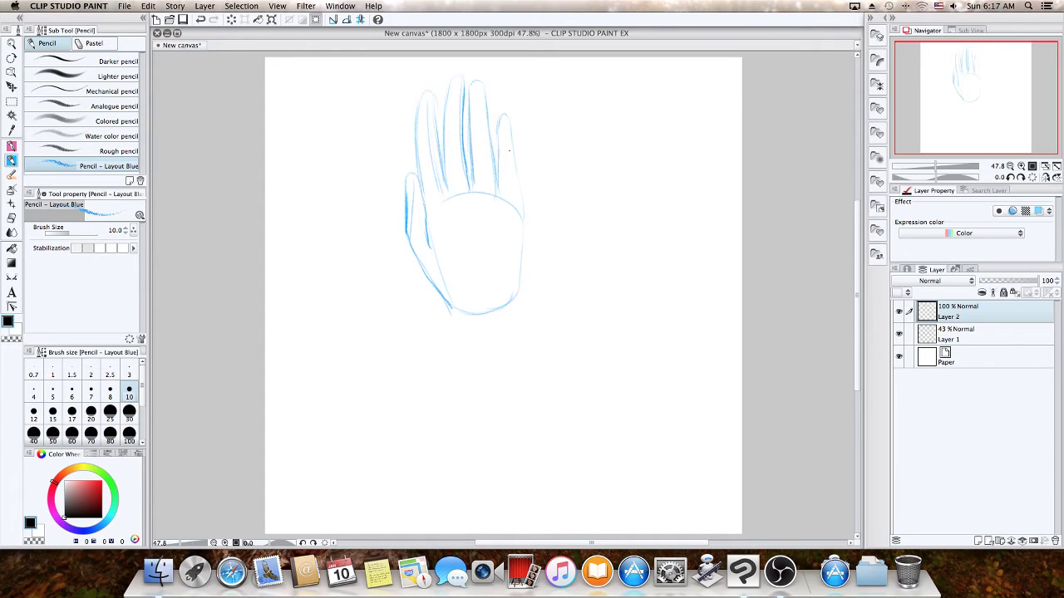
{"action": "left_click_drag", "start_coordinate": [510, 136], "coordinate": [517, 183]}
{"action": "left_click_drag", "start_coordinate": [523, 237], "coordinate": [518, 281]}
Compare the guide sketch with the finger outlines by toggling both layers' visibility, ending with Layer 1 hidden and Layer 2 shown
{"action": "left_click", "coordinate": [899, 333]}
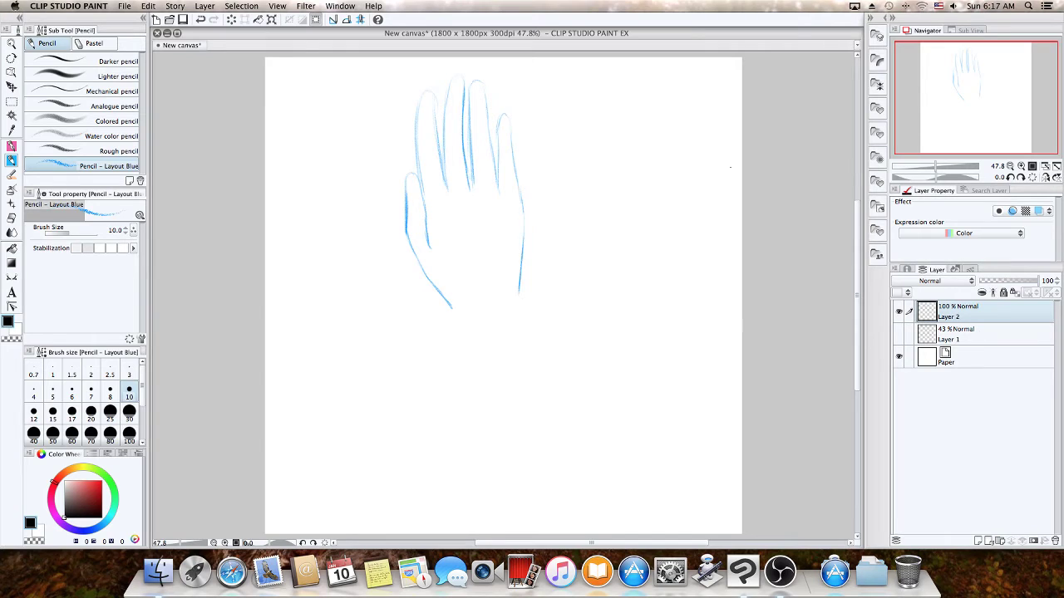
{"action": "left_click", "coordinate": [898, 333]}
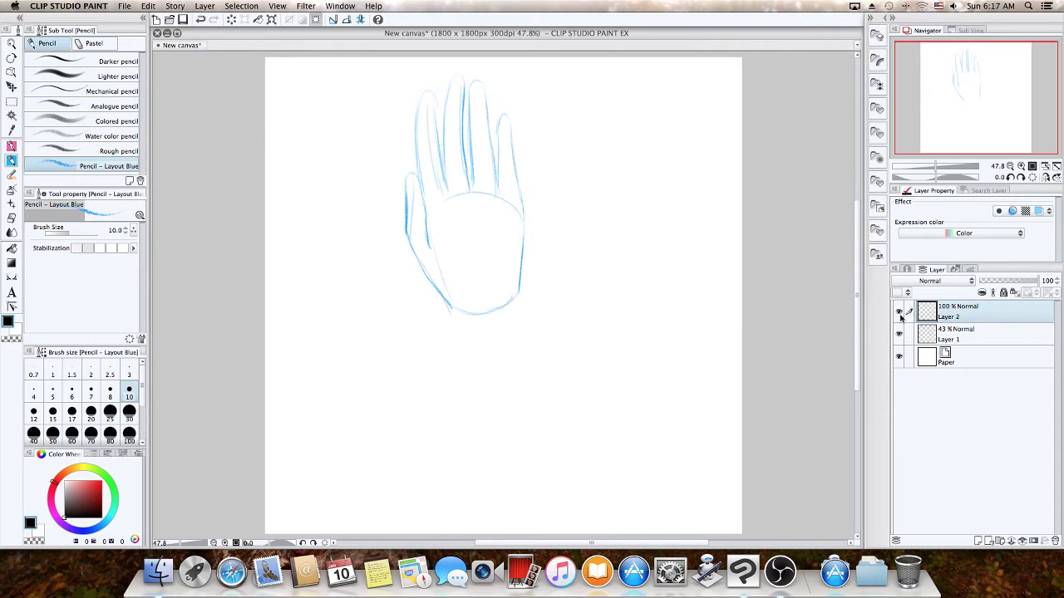
{"action": "left_click", "coordinate": [899, 312]}
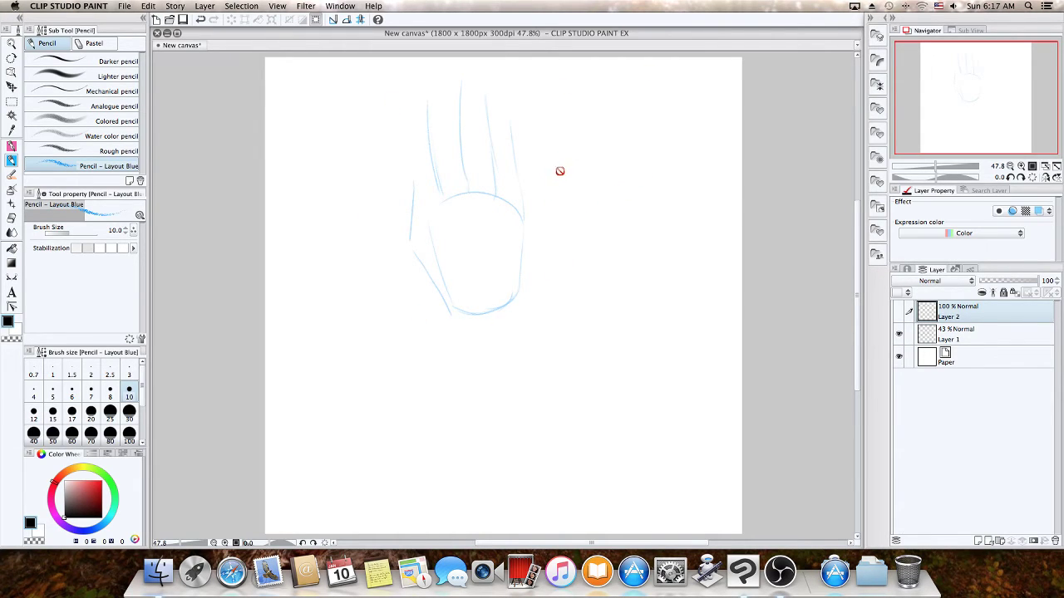
{"action": "left_click", "coordinate": [898, 312]}
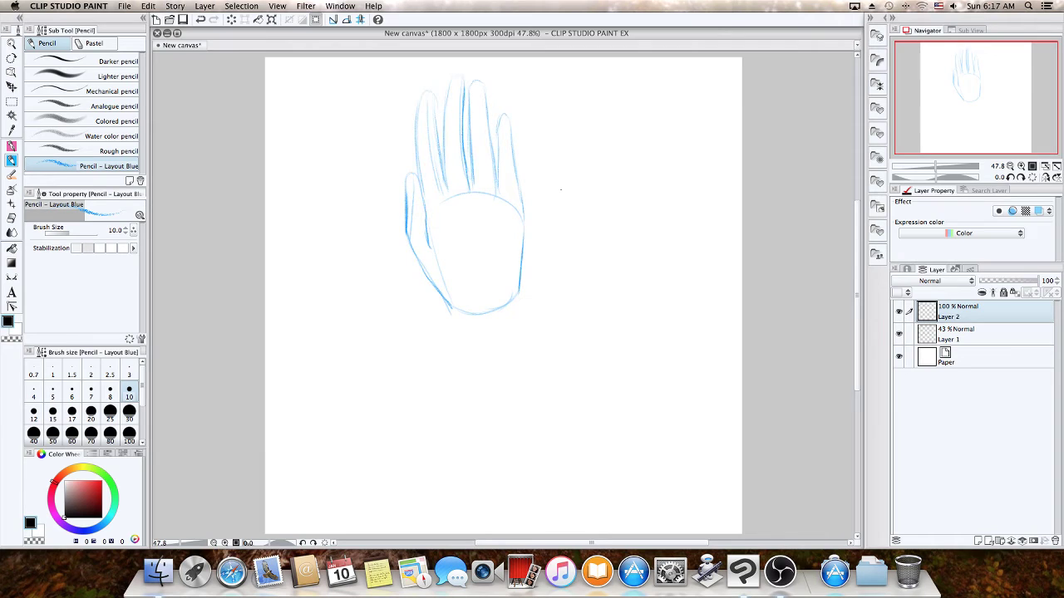
{"action": "left_click", "coordinate": [898, 312]}
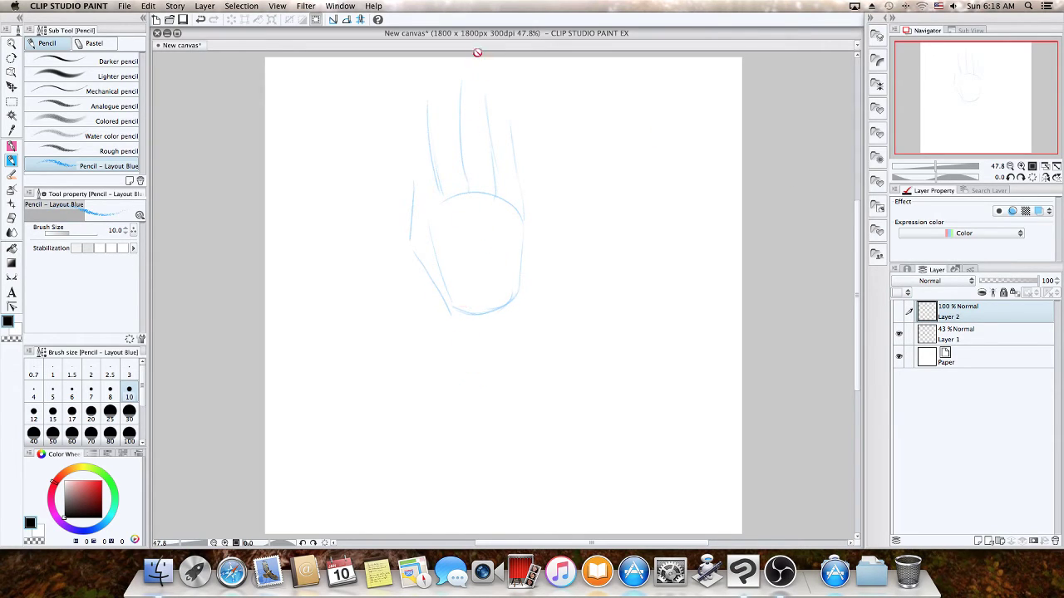
{"action": "left_click", "coordinate": [900, 334]}
{"action": "left_click", "coordinate": [899, 311]}
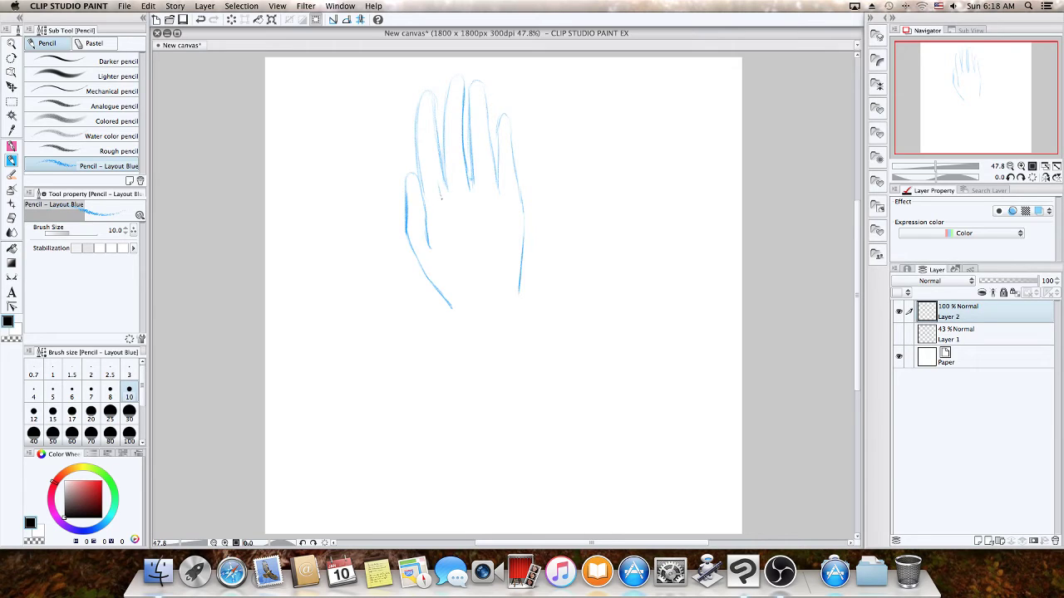
Draw short tendon lines below the index and middle fingers and darken the gap between the two fingers
{"action": "left_click_drag", "start_coordinate": [443, 197], "coordinate": [446, 211]}
{"action": "key", "text": "super+z"}
{"action": "key", "text": "super+z"}
{"action": "key", "text": "super+z"}
{"action": "left_click_drag", "start_coordinate": [444, 174], "coordinate": [448, 187]}
{"action": "key", "text": "e"}
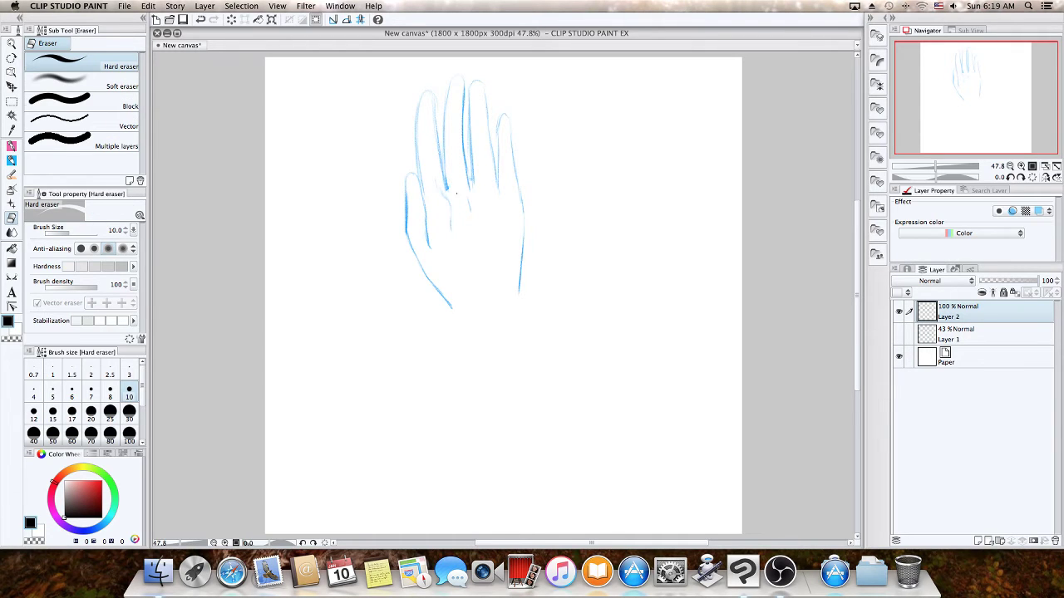
{"action": "key", "text": "p"}
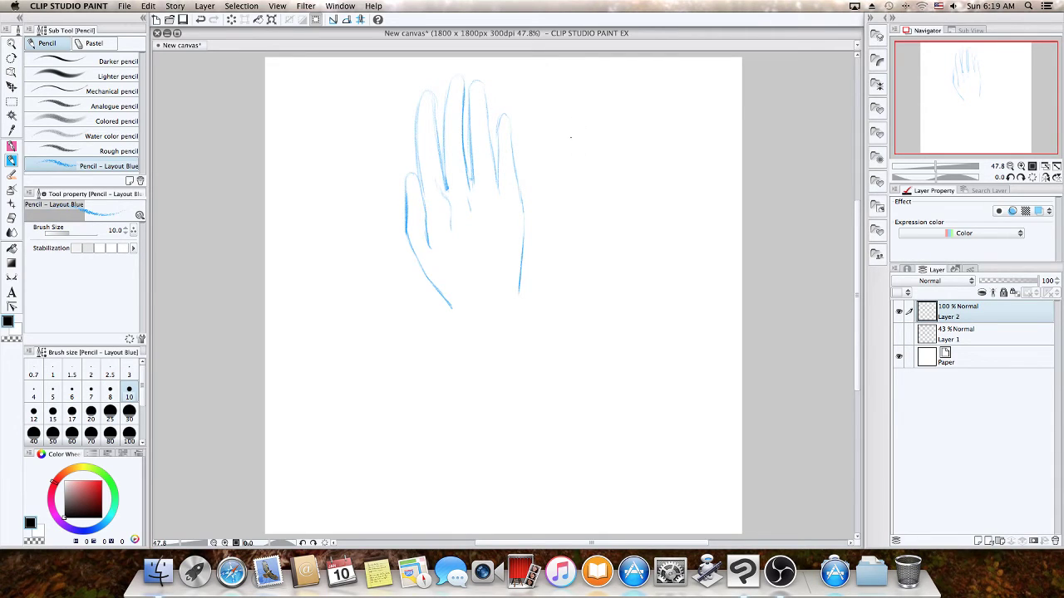
Sketch a U-shaped finger-gap study beside the hand and darken the gap between the ring and little fingers
{"action": "mouse_move", "coordinate": [573, 140]}
{"action": "left_mouse_down"}
{"action": "mouse_move", "coordinate": [593, 160]}
{"action": "mouse_move", "coordinate": [594, 146]}
{"action": "mouse_move", "coordinate": [591, 173]}
{"action": "left_mouse_up"}
{"action": "left_click_drag", "start_coordinate": [576, 176], "coordinate": [585, 194]}
{"action": "left_click_drag", "start_coordinate": [496, 172], "coordinate": [497, 193]}
{"action": "key", "text": "super+z"}
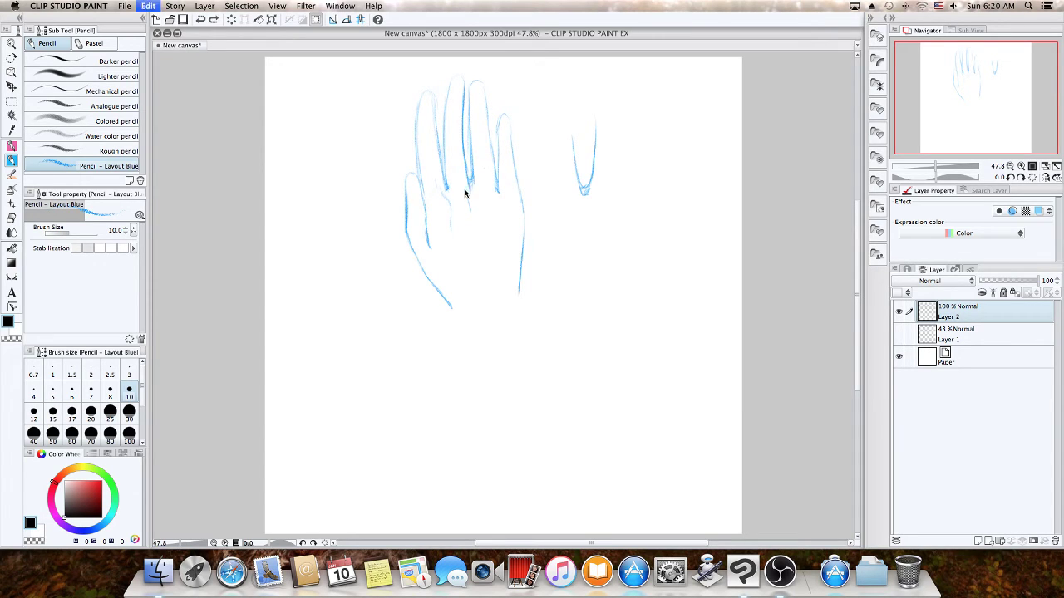
{"action": "key", "text": "super+y"}
{"action": "left_click_drag", "start_coordinate": [583, 188], "coordinate": [592, 178]}
{"action": "key", "text": "e"}
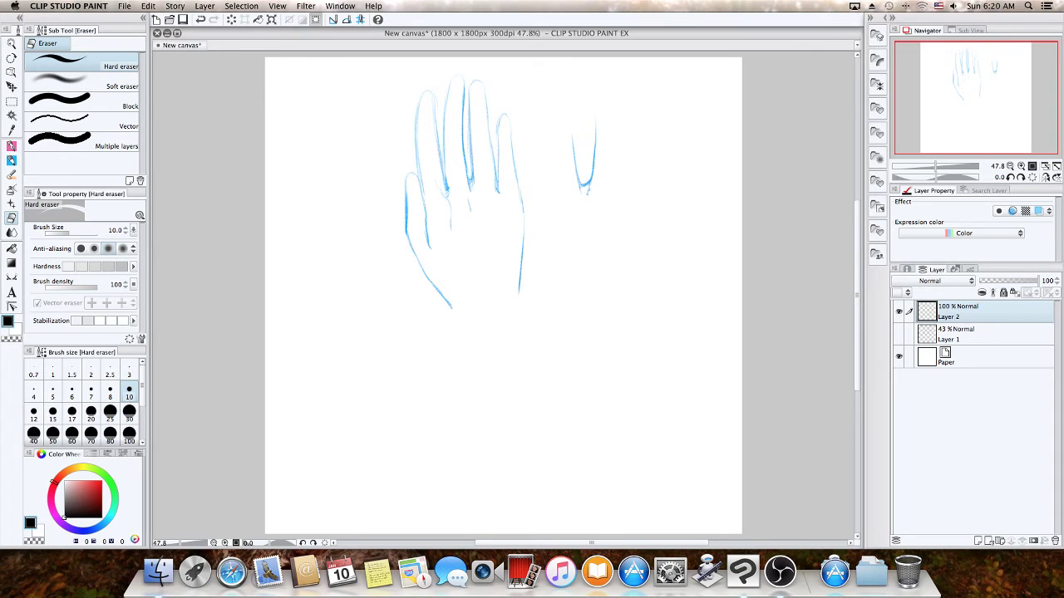
{"action": "key", "text": "p"}
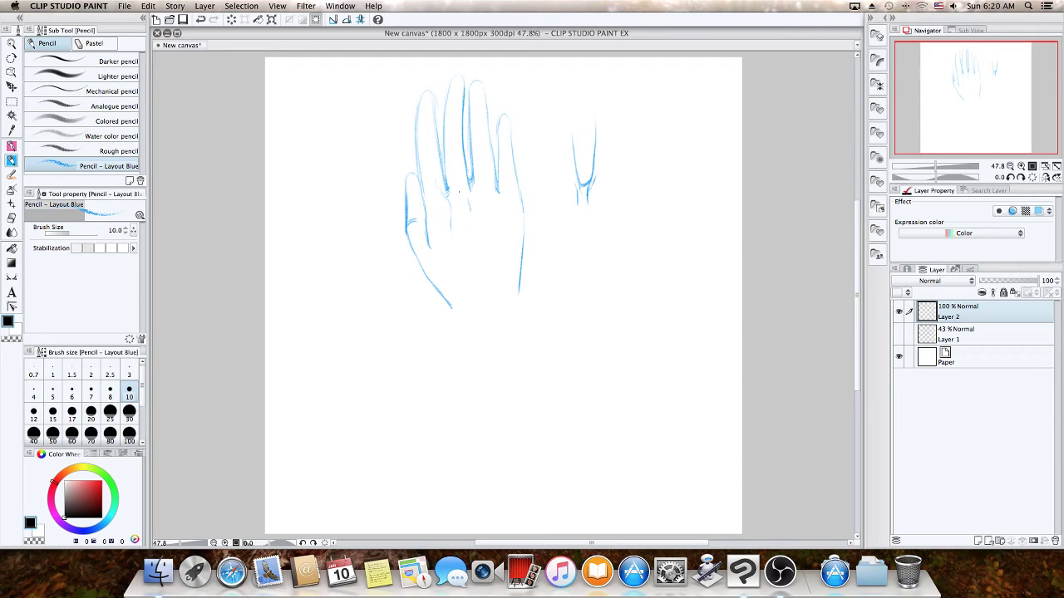
Draw short joint crease lines across the fingers of the large hand
{"action": "key", "text": "super+z"}
{"action": "left_click_drag", "start_coordinate": [423, 153], "coordinate": [451, 150]}
{"action": "key", "text": "super+z"}
{"action": "left_click", "coordinate": [508, 153]}
{"action": "left_click_drag", "start_coordinate": [496, 125], "coordinate": [500, 150]}
Sketch a separate single-finger study with a rounded tip and joint lines, beyond the finger-gap study
{"action": "left_click_drag", "start_coordinate": [668, 136], "coordinate": [665, 181]}
{"action": "left_click_drag", "start_coordinate": [679, 137], "coordinate": [680, 153]}
{"action": "left_click_drag", "start_coordinate": [667, 164], "coordinate": [663, 185]}
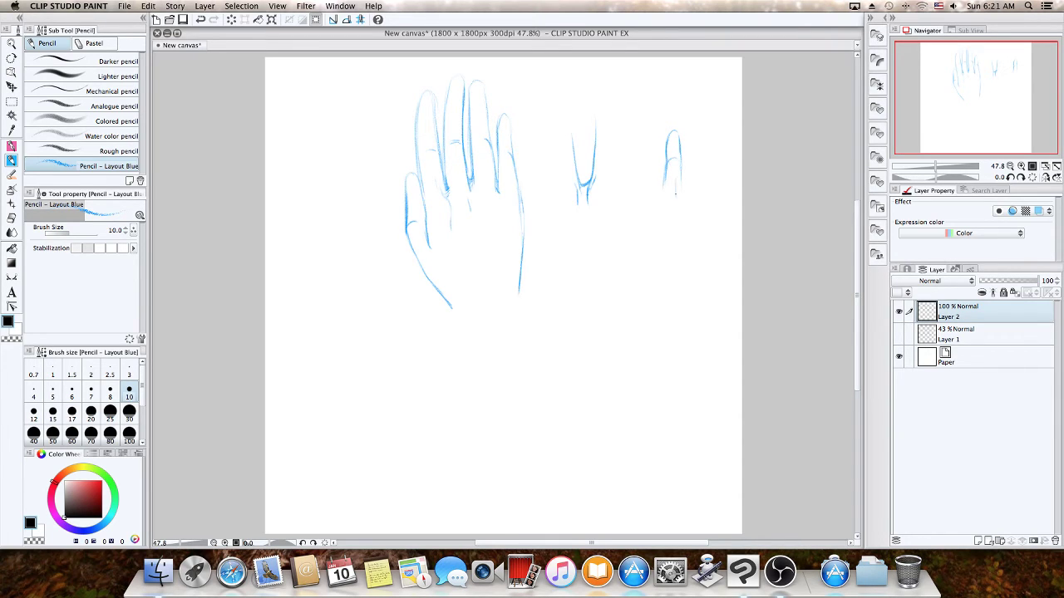
{"action": "left_click_drag", "start_coordinate": [679, 185], "coordinate": [679, 204]}
{"action": "left_click_drag", "start_coordinate": [678, 144], "coordinate": [680, 159]}
{"action": "left_click_drag", "start_coordinate": [665, 158], "coordinate": [663, 171]}
Sketch a set of shallow arched crease lines and four parallel vertical finger lines below the finger studies
{"action": "mouse_move", "coordinate": [552, 257]}
{"action": "left_mouse_down"}
{"action": "mouse_move", "coordinate": [636, 258]}
{"action": "mouse_move", "coordinate": [599, 259]}
{"action": "mouse_move", "coordinate": [627, 272]}
{"action": "mouse_move", "coordinate": [618, 276]}
{"action": "mouse_move", "coordinate": [646, 352]}
{"action": "left_mouse_up"}
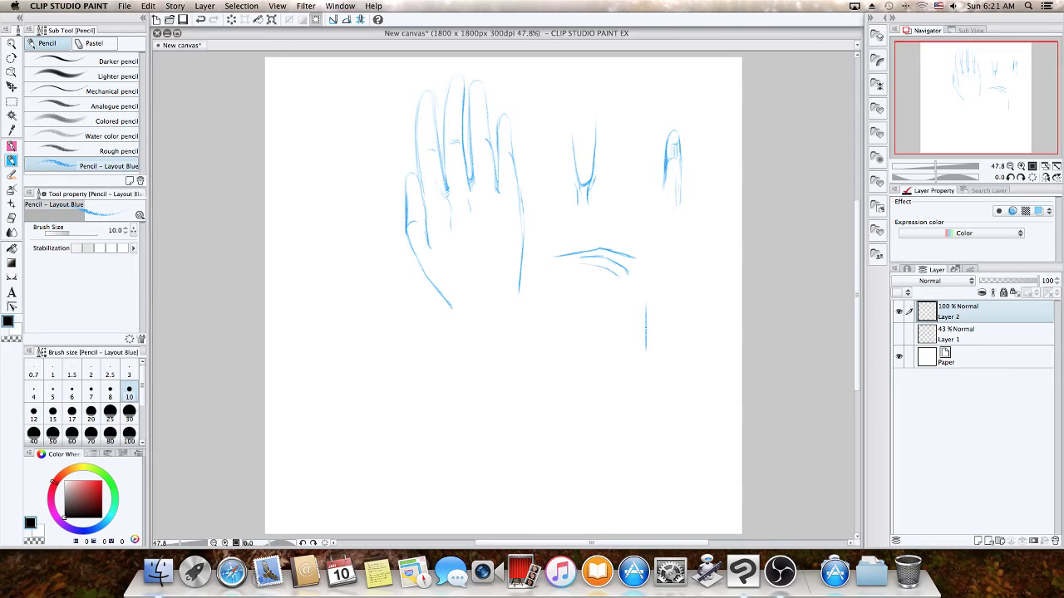
{"action": "left_click_drag", "start_coordinate": [646, 302], "coordinate": [645, 349]}
{"action": "left_click_drag", "start_coordinate": [656, 293], "coordinate": [659, 349]}
{"action": "mouse_move", "coordinate": [670, 293]}
{"action": "left_mouse_down"}
{"action": "mouse_move", "coordinate": [672, 345]}
{"action": "mouse_move", "coordinate": [687, 343]}
{"action": "mouse_move", "coordinate": [645, 347]}
{"action": "left_mouse_up"}
Sketch a small hand with closed fingers and a thumb below the parallel lines, dividing the rounded shape into fingers
{"action": "mouse_move", "coordinate": [644, 411]}
{"action": "left_mouse_down"}
{"action": "mouse_move", "coordinate": [665, 373]}
{"action": "mouse_move", "coordinate": [683, 409]}
{"action": "mouse_move", "coordinate": [636, 424]}
{"action": "mouse_move", "coordinate": [638, 453]}
{"action": "left_mouse_up"}
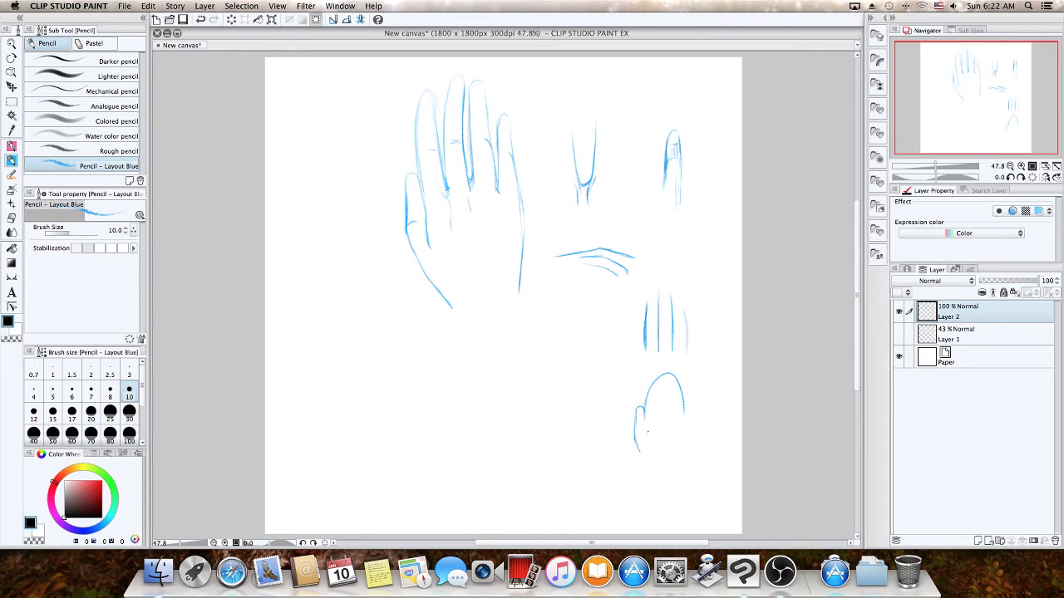
{"action": "left_click_drag", "start_coordinate": [683, 404], "coordinate": [685, 464]}
{"action": "mouse_move", "coordinate": [656, 381]}
{"action": "left_mouse_down"}
{"action": "mouse_move", "coordinate": [654, 434]}
{"action": "mouse_move", "coordinate": [664, 398]}
{"action": "mouse_move", "coordinate": [665, 412]}
{"action": "left_mouse_up"}
{"action": "mouse_move", "coordinate": [666, 374]}
{"action": "left_mouse_down"}
{"action": "mouse_move", "coordinate": [666, 438]}
{"action": "mouse_move", "coordinate": [676, 429]}
{"action": "left_mouse_up"}
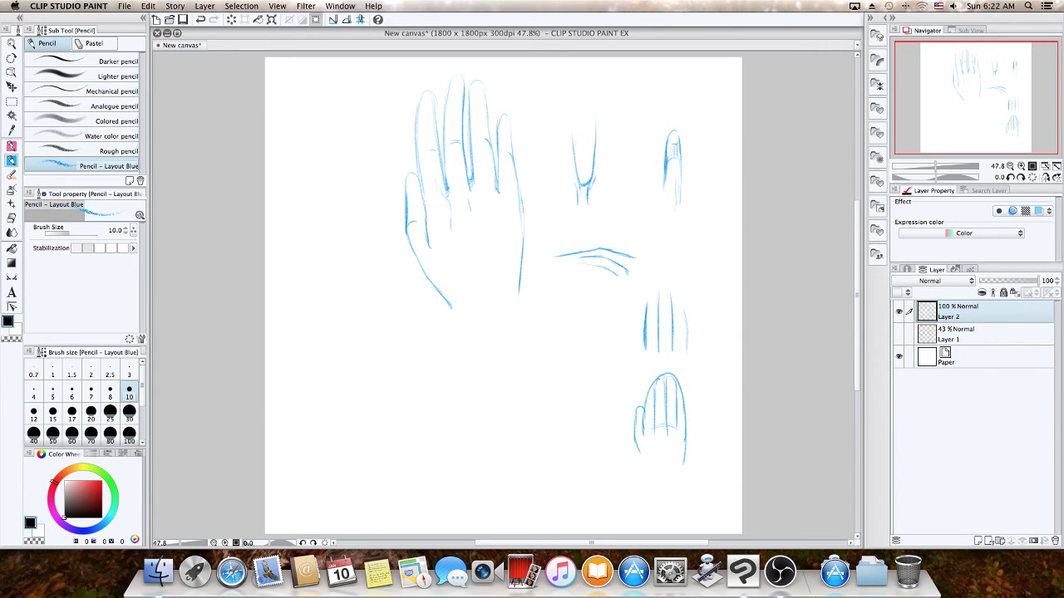
{"action": "left_click_drag", "start_coordinate": [652, 386], "coordinate": [643, 415]}
Add small crease marks near the tip of the index finger on the large hand
{"action": "left_click_drag", "start_coordinate": [474, 83], "coordinate": [471, 97]}
{"action": "key", "text": "super+z"}
{"action": "left_click", "coordinate": [423, 113]}
{"action": "left_click_drag", "start_coordinate": [430, 100], "coordinate": [432, 114]}
Sketch a small curled hand with bent fingers and a tucked thumb below the large hand
{"action": "mouse_move", "coordinate": [479, 339]}
{"action": "left_mouse_down"}
{"action": "mouse_move", "coordinate": [463, 357]}
{"action": "mouse_move", "coordinate": [471, 383]}
{"action": "mouse_move", "coordinate": [479, 379]}
{"action": "left_mouse_up"}
{"action": "mouse_move", "coordinate": [484, 340]}
{"action": "left_mouse_down"}
{"action": "mouse_move", "coordinate": [500, 347]}
{"action": "mouse_move", "coordinate": [454, 371]}
{"action": "left_mouse_up"}
{"action": "mouse_move", "coordinate": [459, 382]}
{"action": "left_mouse_down"}
{"action": "mouse_move", "coordinate": [472, 393]}
{"action": "mouse_move", "coordinate": [456, 394]}
{"action": "left_mouse_up"}
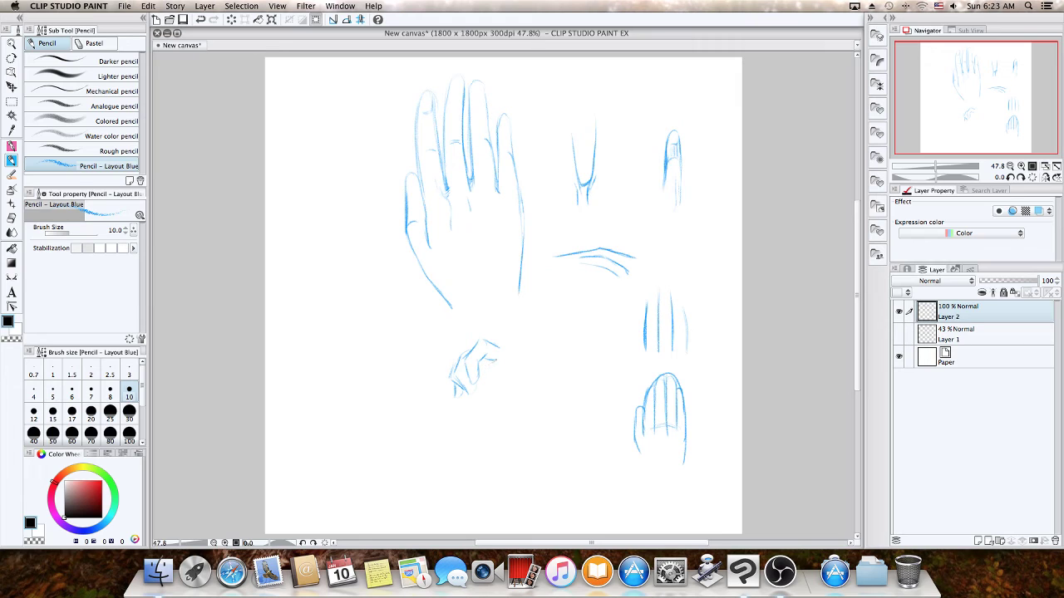
{"action": "left_click_drag", "start_coordinate": [491, 359], "coordinate": [479, 366]}
{"action": "left_click_drag", "start_coordinate": [509, 382], "coordinate": [496, 389]}
{"action": "left_click_drag", "start_coordinate": [513, 363], "coordinate": [519, 382]}
{"action": "left_click_drag", "start_coordinate": [514, 353], "coordinate": [521, 374]}
Sketch a second small hand with one finger extended and the others curled, beside the curled hand
{"action": "mouse_move", "coordinate": [360, 340]}
{"action": "left_mouse_down"}
{"action": "mouse_move", "coordinate": [380, 362]}
{"action": "mouse_move", "coordinate": [385, 350]}
{"action": "mouse_move", "coordinate": [397, 356]}
{"action": "mouse_move", "coordinate": [365, 346]}
{"action": "mouse_move", "coordinate": [397, 370]}
{"action": "mouse_move", "coordinate": [375, 388]}
{"action": "mouse_move", "coordinate": [398, 409]}
{"action": "left_mouse_up"}
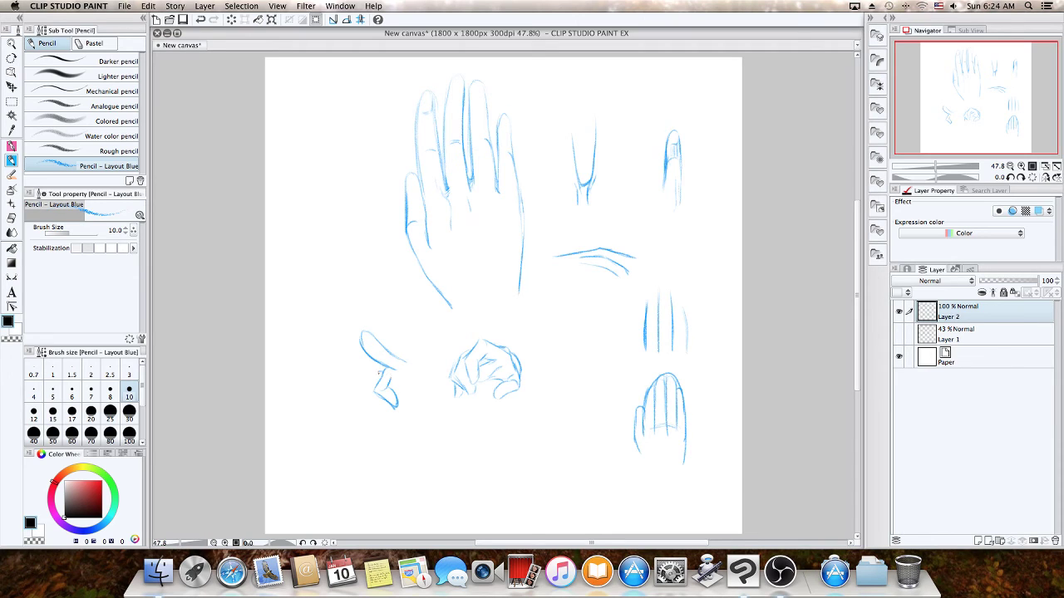
{"action": "left_click_drag", "start_coordinate": [375, 374], "coordinate": [369, 392]}
{"action": "left_click_drag", "start_coordinate": [373, 401], "coordinate": [370, 414]}
{"action": "mouse_move", "coordinate": [397, 358]}
{"action": "left_mouse_down"}
{"action": "mouse_move", "coordinate": [412, 366]}
{"action": "mouse_move", "coordinate": [403, 410]}
{"action": "mouse_move", "coordinate": [412, 406]}
{"action": "left_mouse_up"}
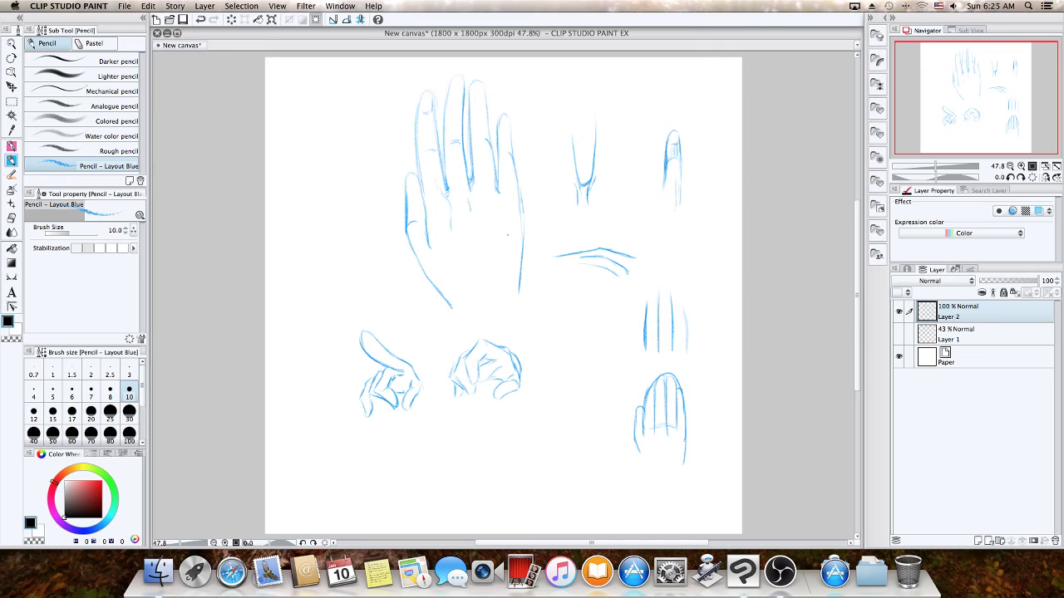
Compare the palm and finger guides on Layer 1 with the Layer 2 drawings by showing each layer alone
{"action": "left_click", "coordinate": [899, 311]}
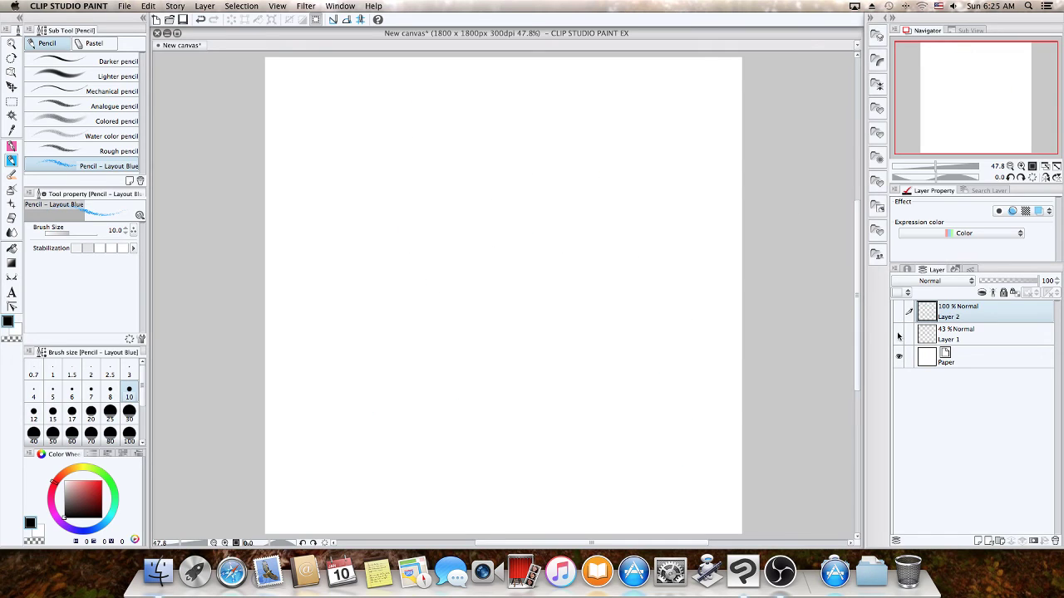
{"action": "left_click", "coordinate": [898, 334]}
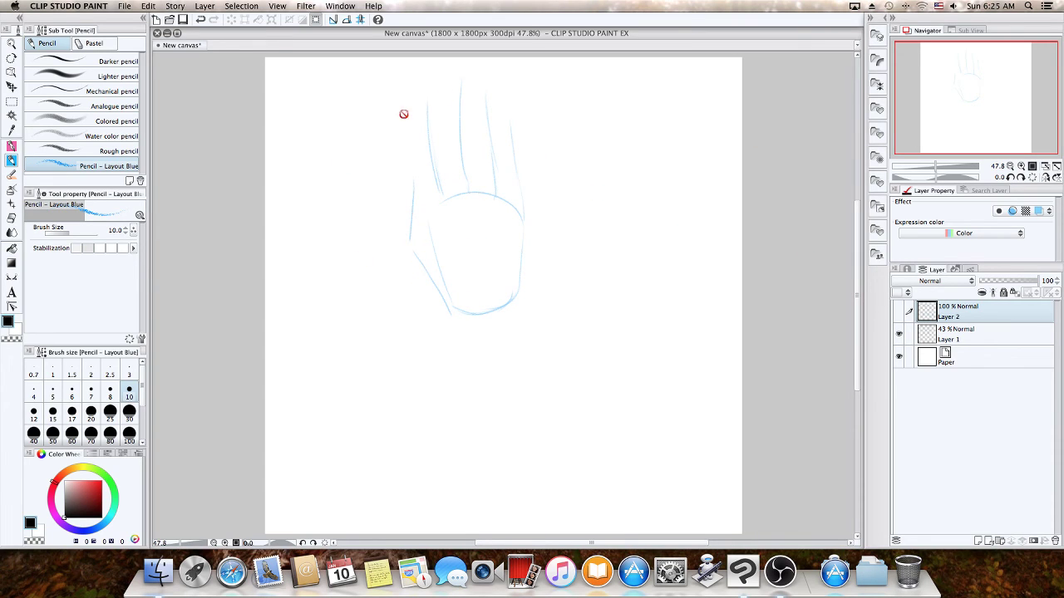
{"action": "left_click", "coordinate": [899, 310]}
{"action": "left_click", "coordinate": [899, 333]}
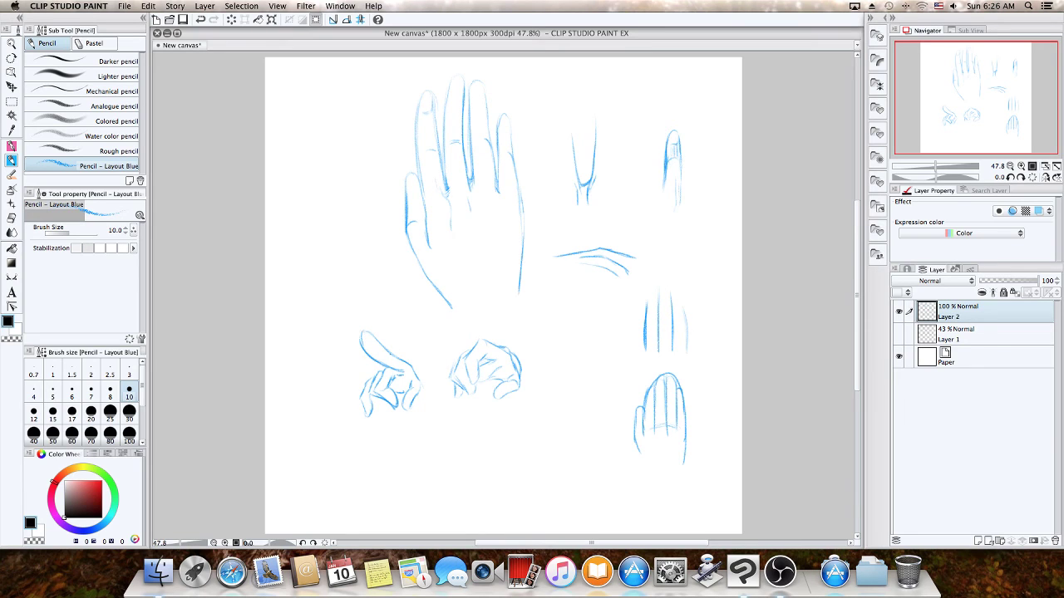
Reduce Layer 2's opacity to 37% and add a new layer above it
{"action": "left_click", "coordinate": [1002, 281]}
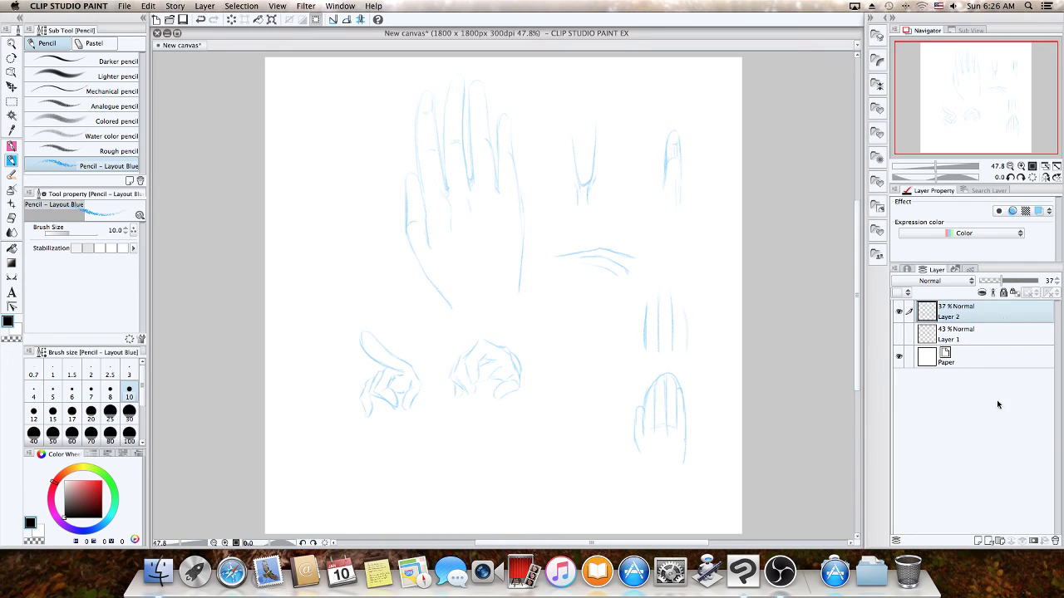
{"action": "left_click", "coordinate": [978, 541]}
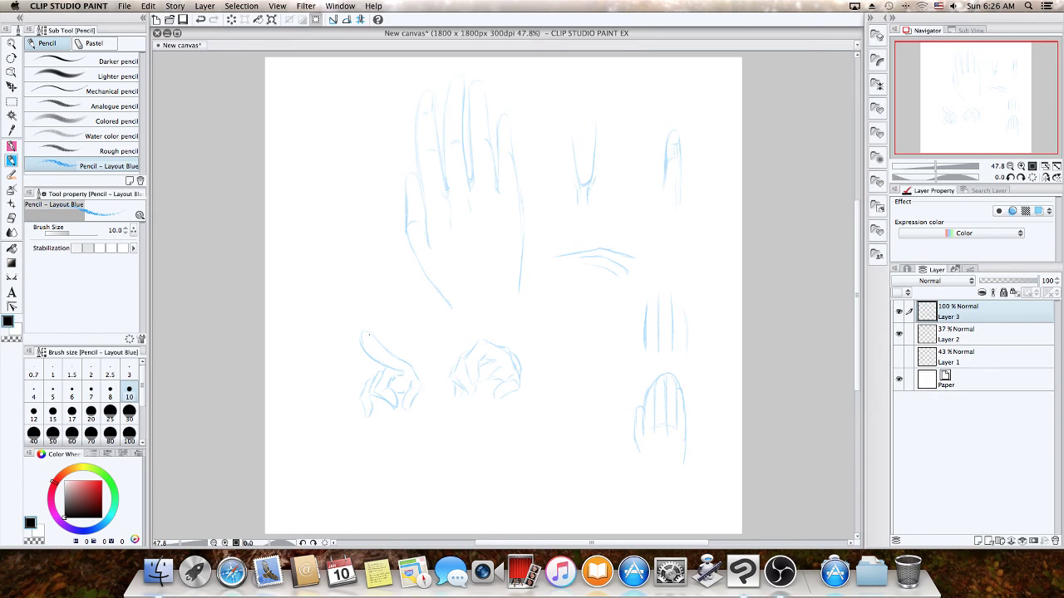
Draw rounded finger segments over the two small bent-finger hands on Layer 3 and make Layer 1 visible again
{"action": "mouse_move", "coordinate": [360, 335]}
{"action": "left_mouse_down"}
{"action": "mouse_move", "coordinate": [383, 358]}
{"action": "mouse_move", "coordinate": [363, 336]}
{"action": "mouse_move", "coordinate": [379, 338]}
{"action": "mouse_move", "coordinate": [408, 366]}
{"action": "left_mouse_up"}
{"action": "left_click_drag", "start_coordinate": [488, 343], "coordinate": [502, 350]}
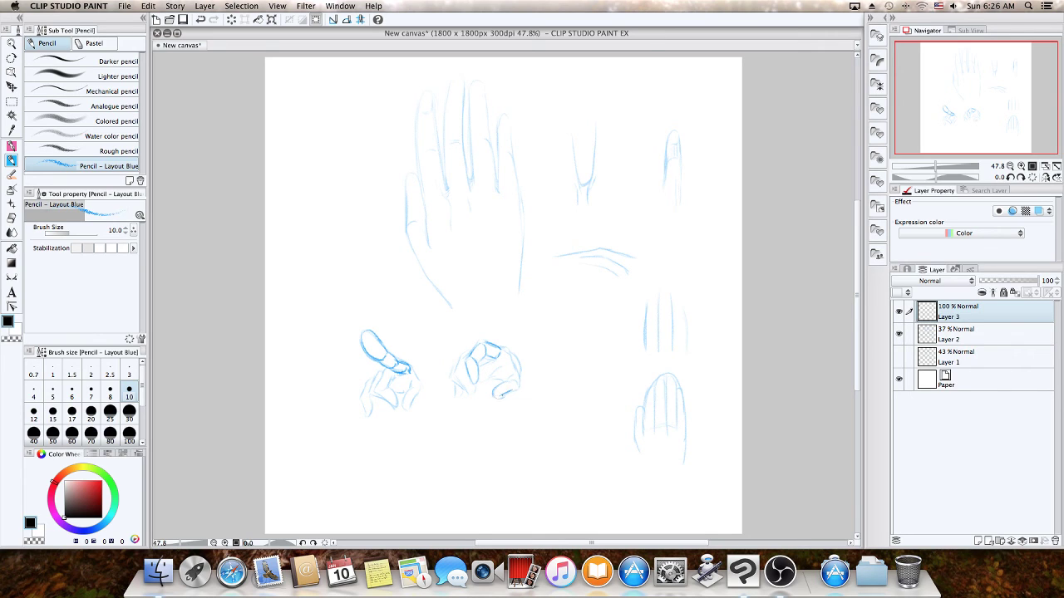
{"action": "left_click_drag", "start_coordinate": [504, 387], "coordinate": [516, 381]}
{"action": "left_click", "coordinate": [901, 356]}
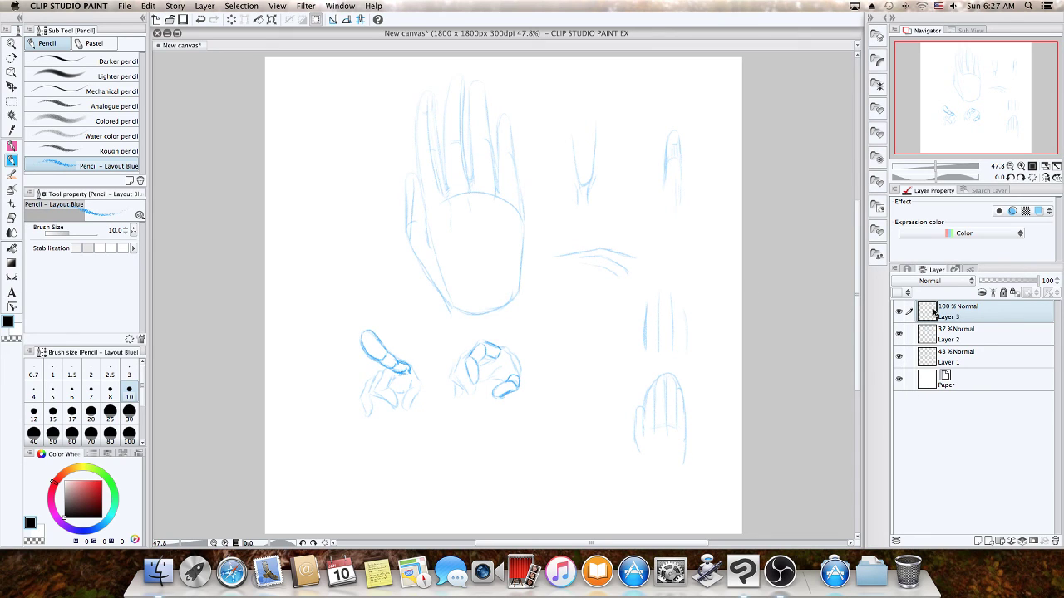